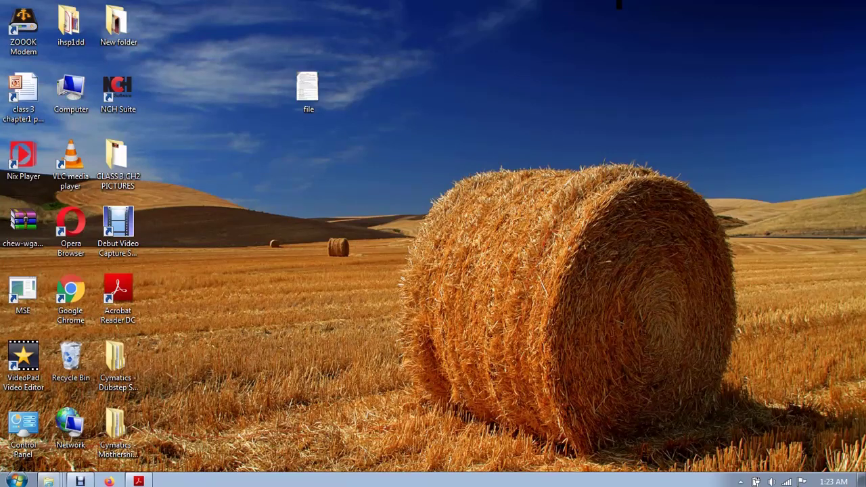
Launch Windows Explorer from the Accessories program group and maximize its window.
key("super")
key("Up")
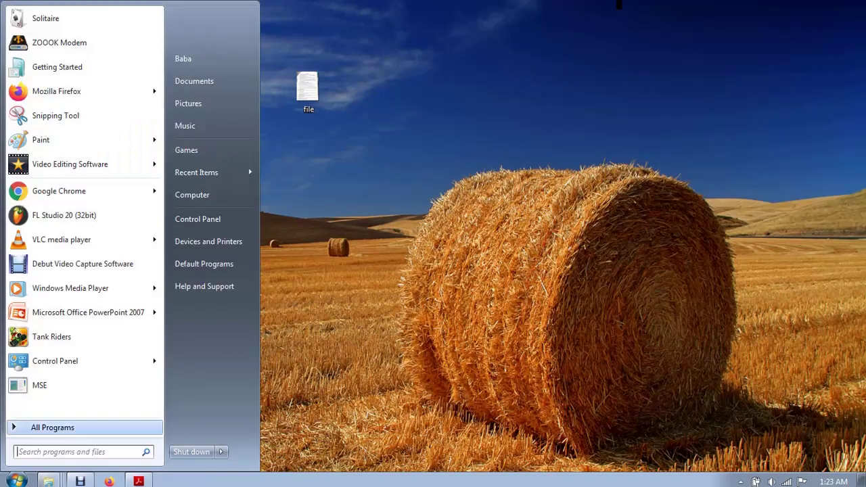
key("Return")
key("Up")
key("Up")
key("Up")
key("Up")
key("Up")
key("Up")
key("Up")
key("Up")
key("Up")
key("Up")
key("Up")
key("Up")
key("Up")
key("Up")
key("Up")
key("Up")
key("Up")
key("Up")
key("Up")
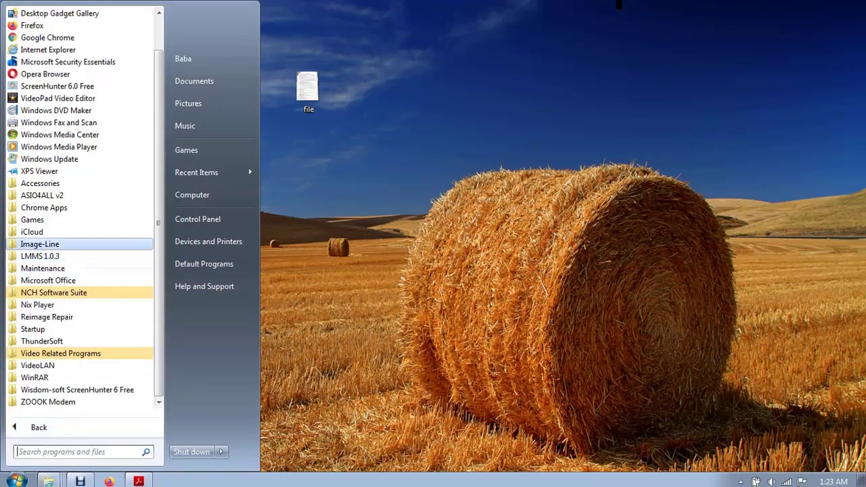
key("Return")
key("Down")
key("Down")
key("Down")
key("Down")
key("Down")
key("Down")
key("Down")
key("Down")
key("Down")
key("Down")
key("Down")
key("Down")
key("Down")
key("Down")
key("Down")
key("Down")
key("Down")
key("Down")
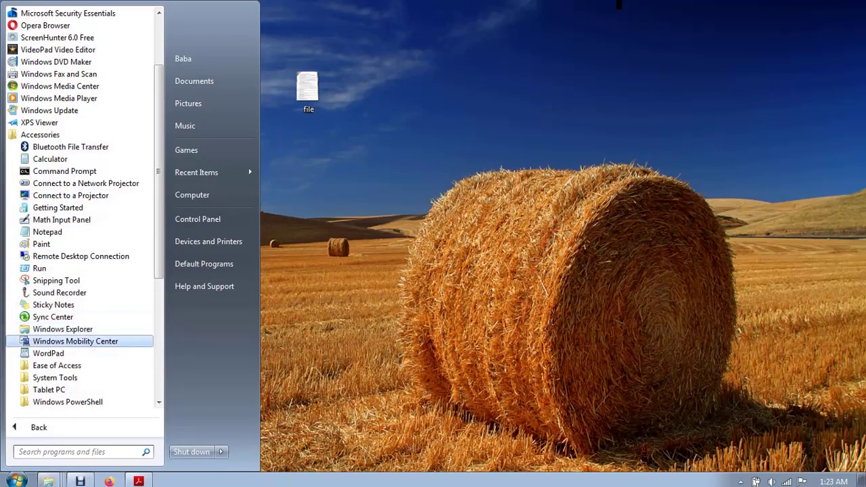
key("Up")
key("Up")
key("Return")
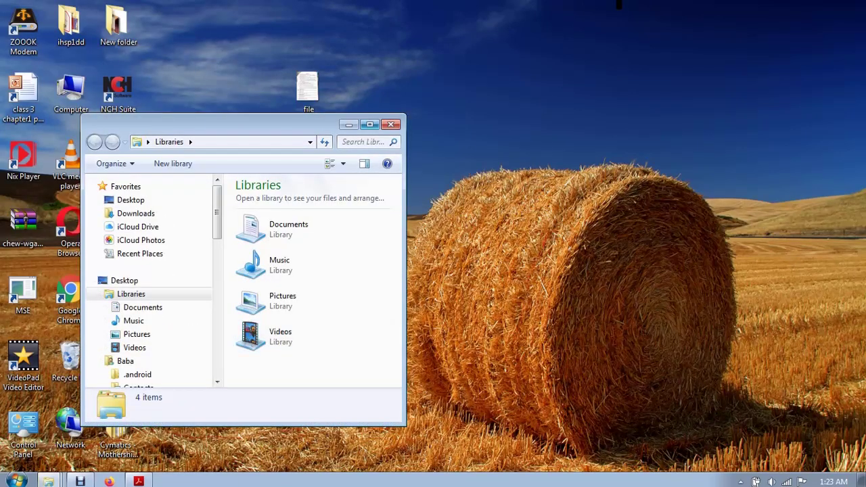
key("super+Up")
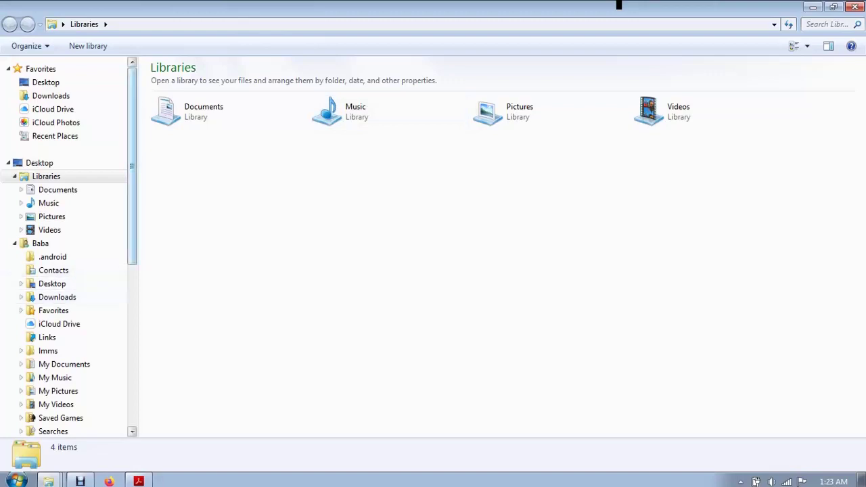
Open the My Documents folder in the user's folder tree.
scroll(67, 270, "down", 2)
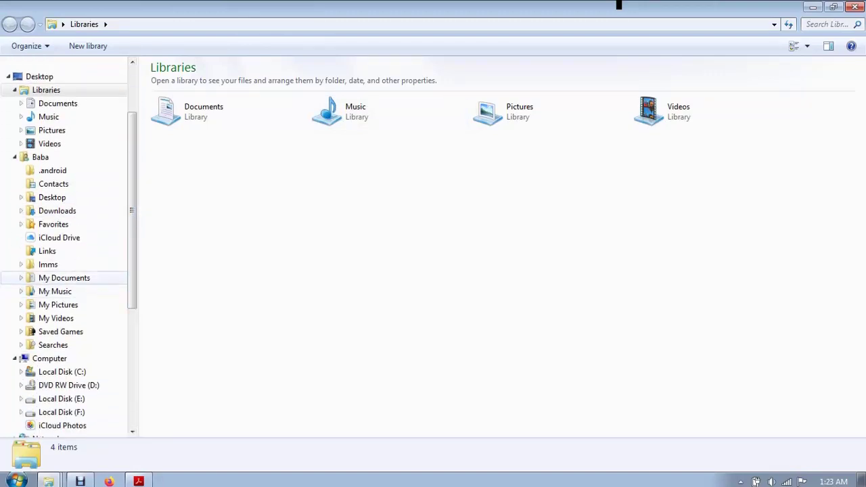
scroll(68, 190, "up", 2)
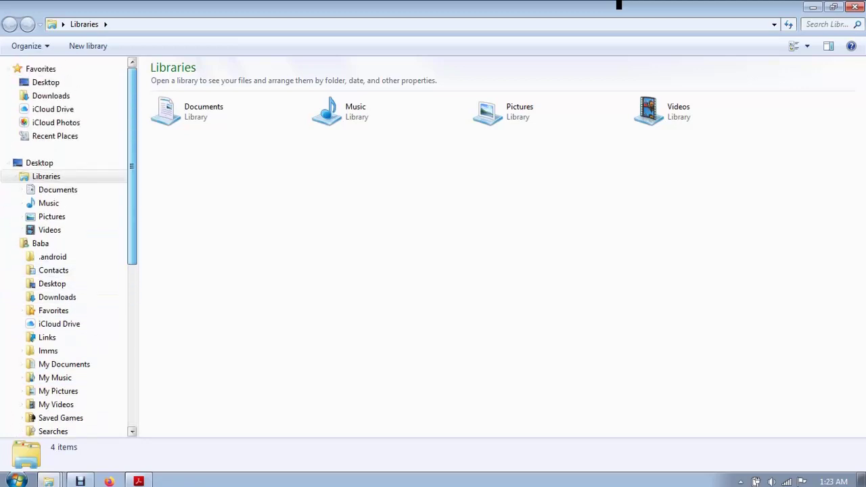
scroll(67, 223, "down", 3)
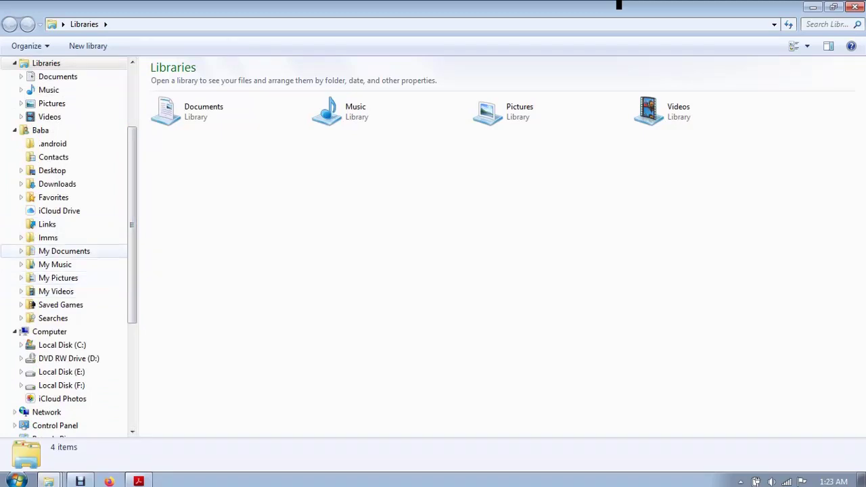
left_click(64, 252)
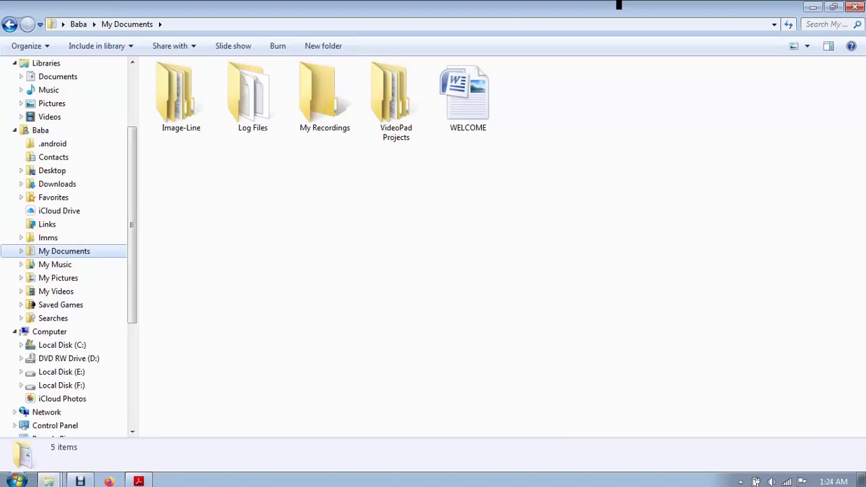
Create a new Microsoft Office Word document in My Documents and name it "class 5 name list".
right_click(435, 228)
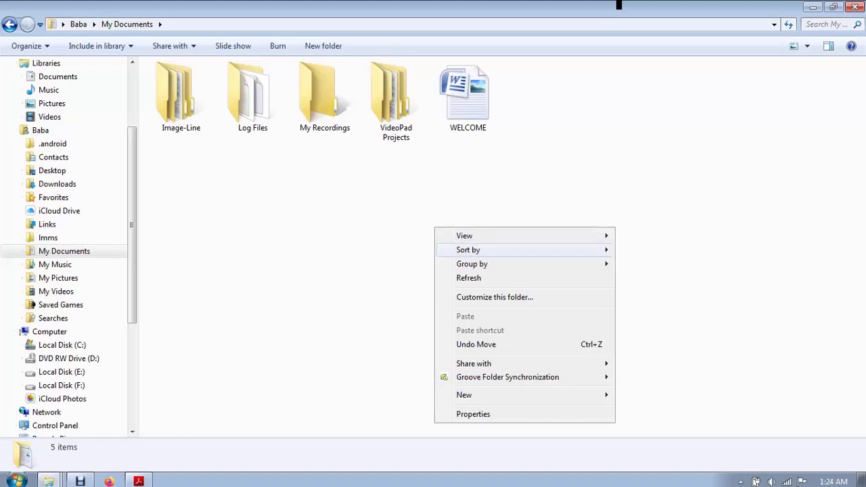
mouse_move(473, 395)
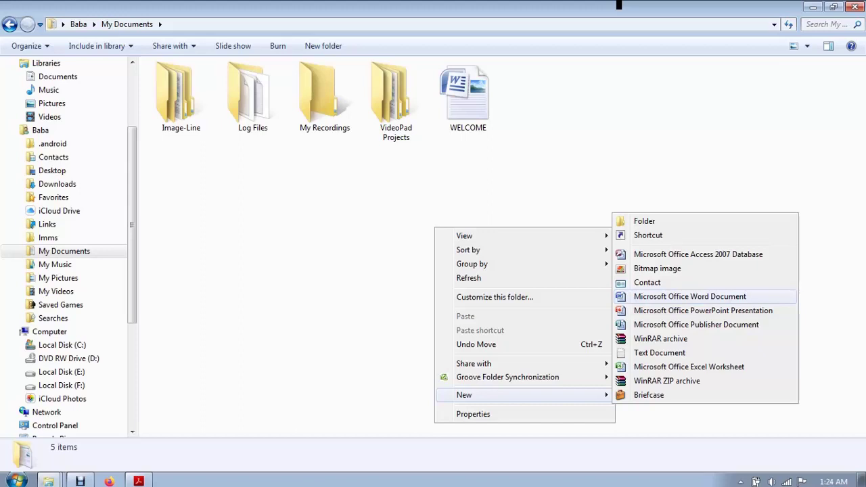
left_click(690, 296)
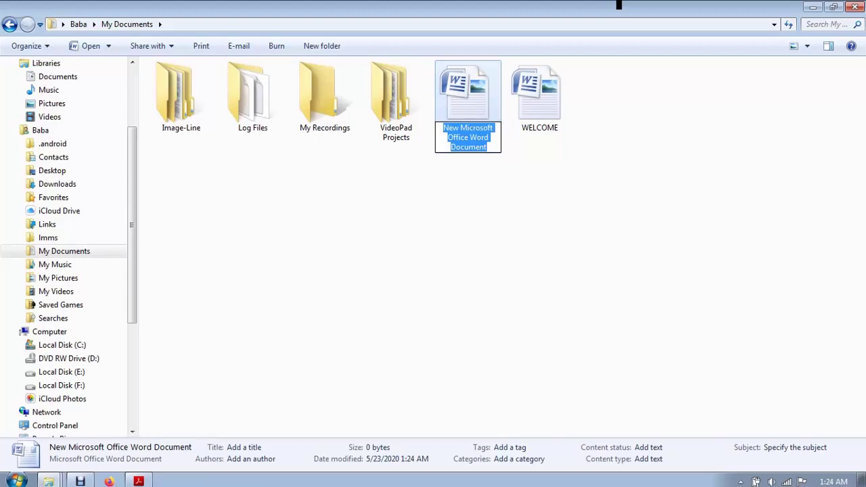
type("class")
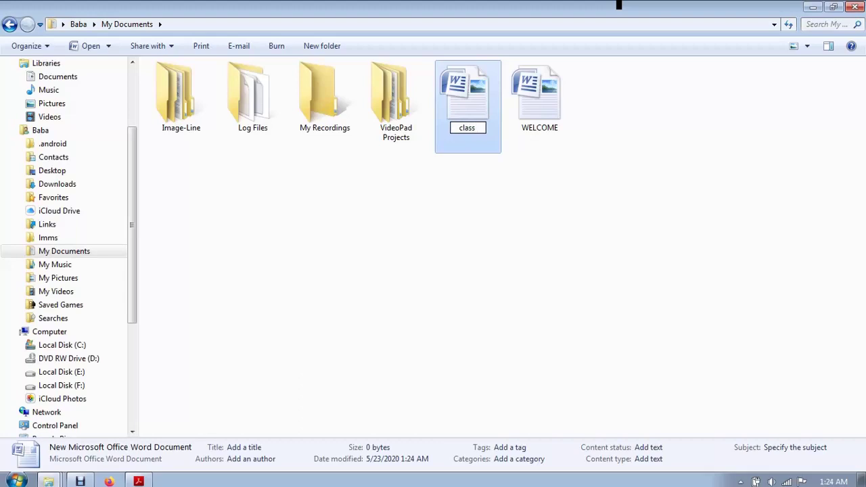
type(" 5 name")
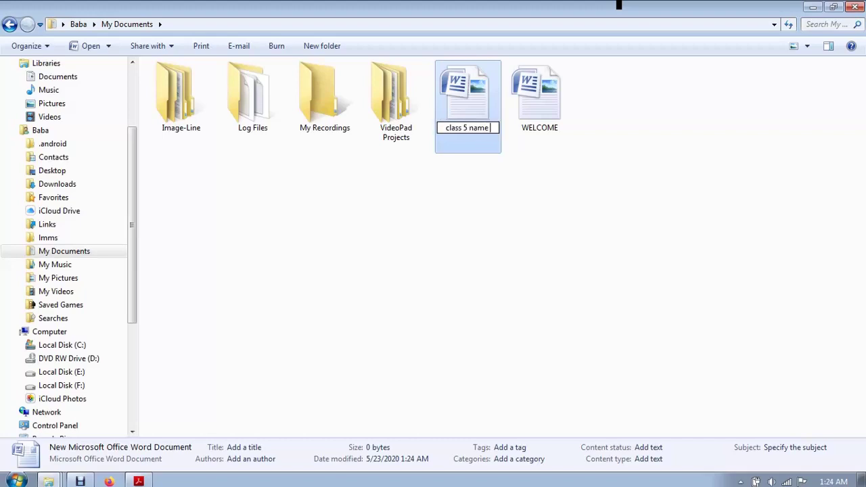
type(" list")
key("Return")
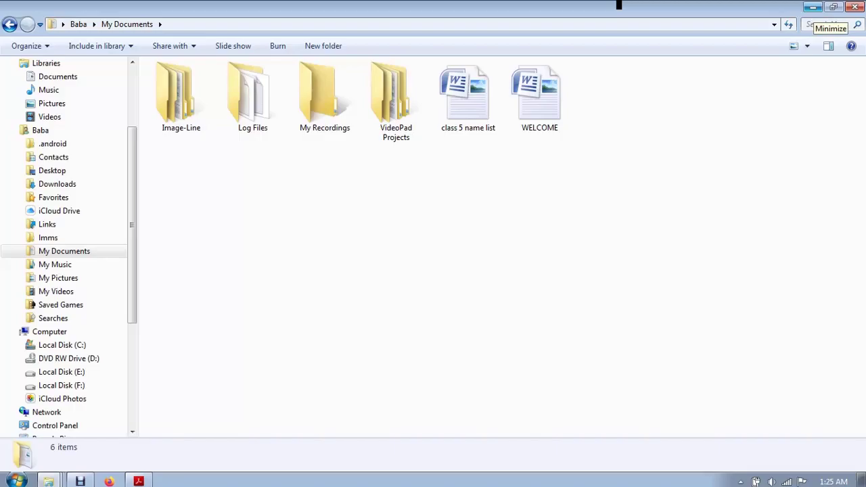
Minimize the My Documents window and examine which new item types can be created on the desktop.
left_click(813, 7)
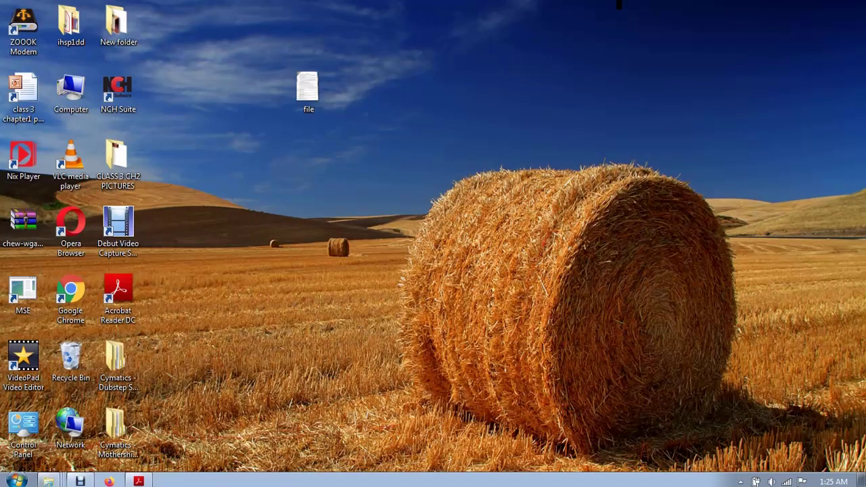
right_click(396, 170)
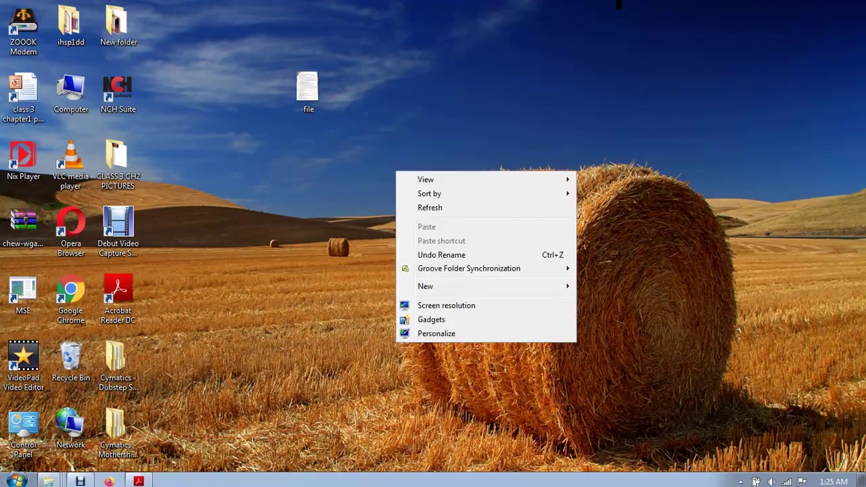
mouse_move(433, 286)
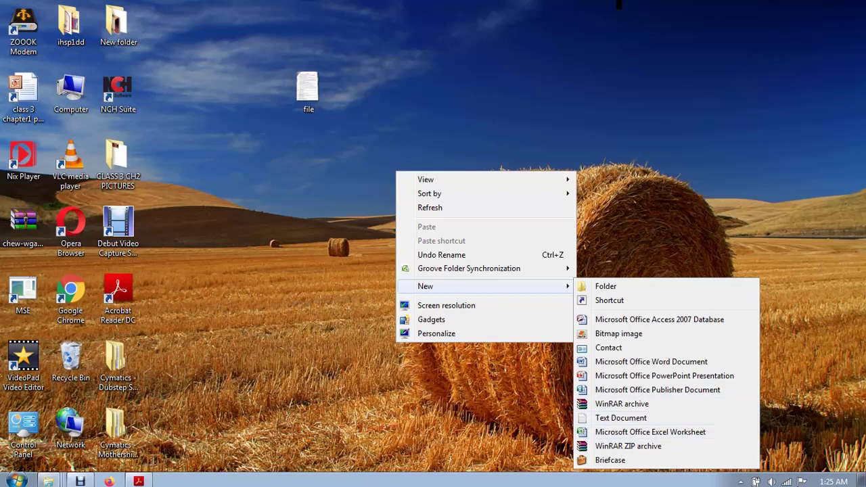
key("Escape")
key("Escape")
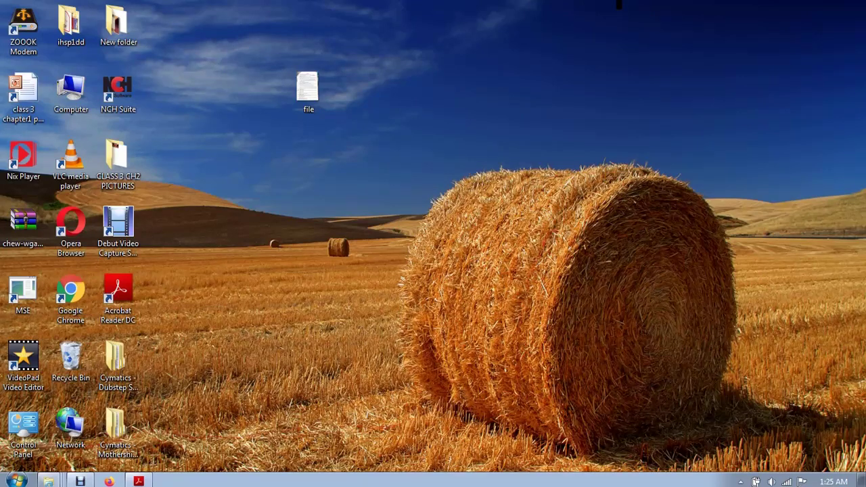
Expand the Microsoft Office group in the list of all installed programs.
key("super")
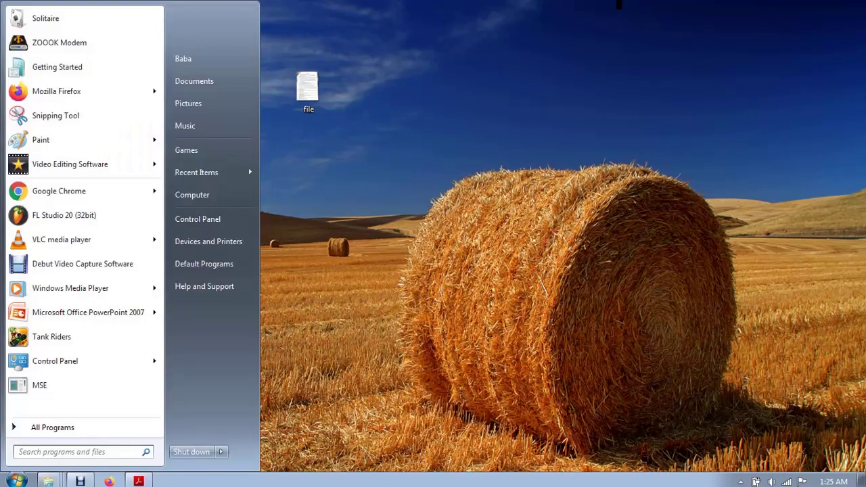
key("Up")
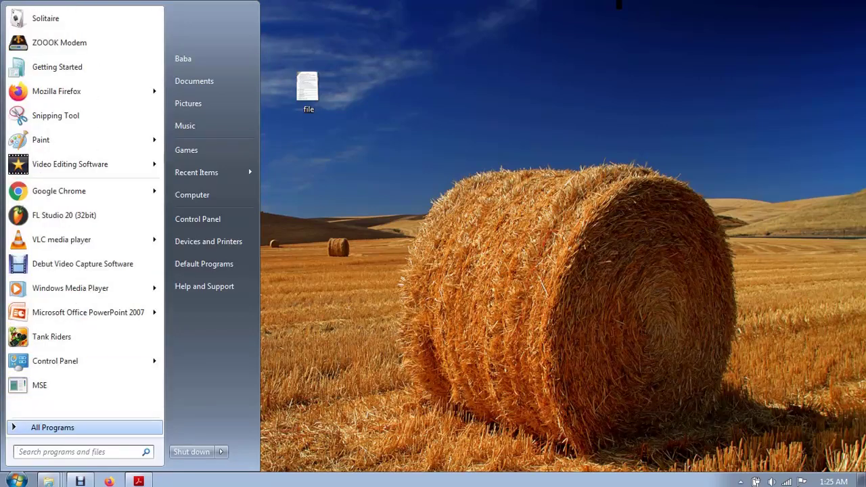
key("Return")
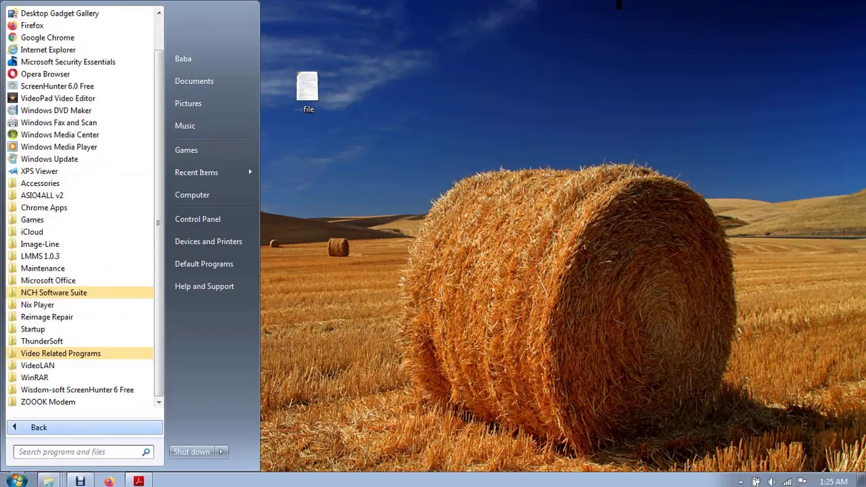
key("Up")
key("Up")
key("Up")
key("Up")
key("Up")
key("Up")
key("Up")
key("Up")
key("Up")
key("Up")
key("Up")
key("Up")
key("Up")
key("Up")
key("Up")
key("Up")
key("Up")
key("Up")
key("Up")
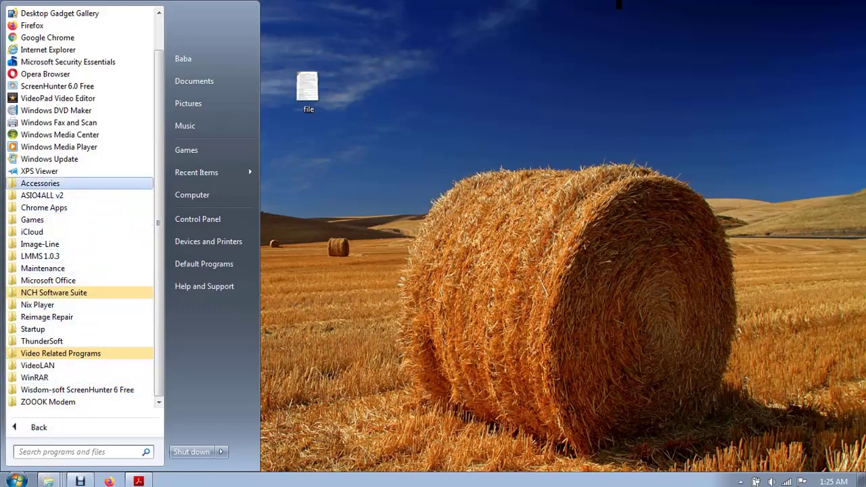
key("Down")
key("Down")
key("Down")
key("Down")
key("Down")
key("Down")
key("Down")
key("Down")
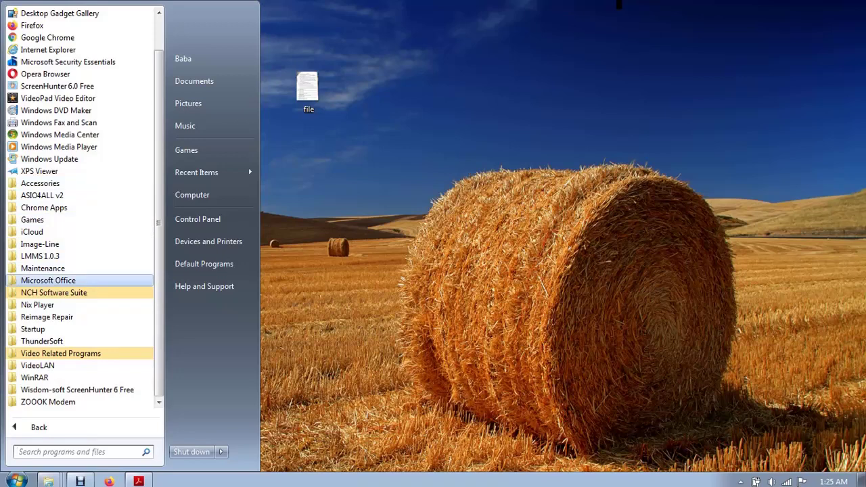
key("Return")
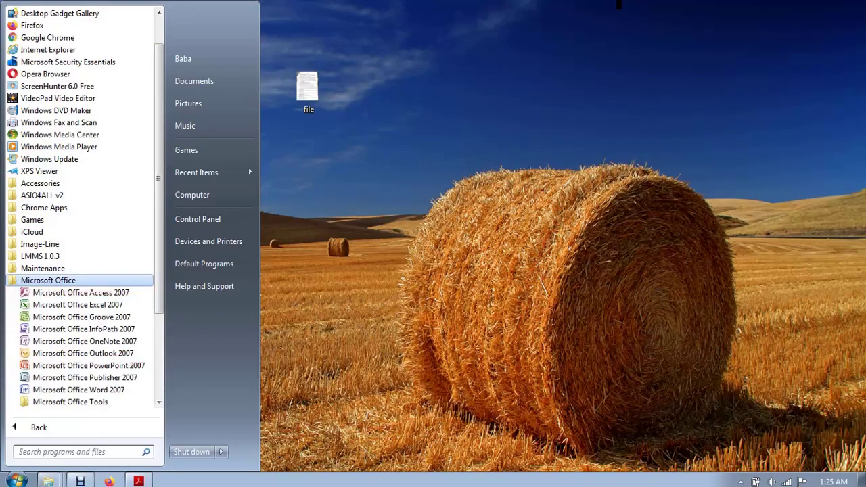
Look through the Microsoft Office 2007 programs available in the expanded group.
key("Down")
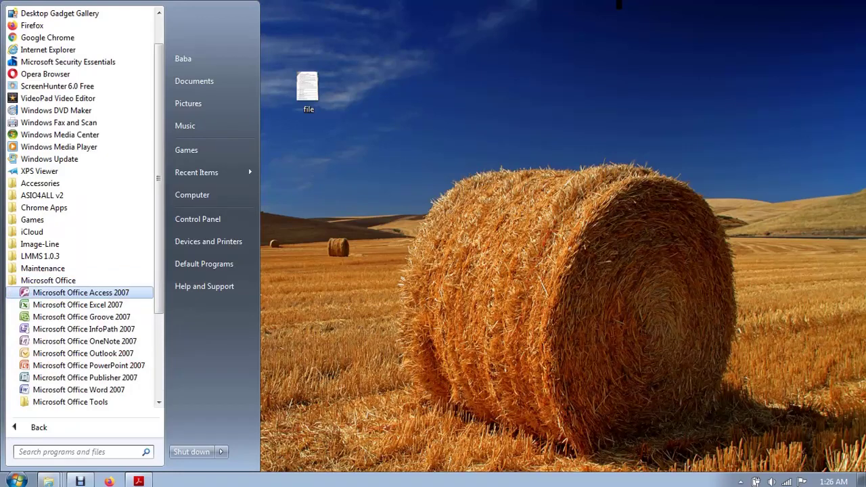
key("Down")
key("Down")
key("Down")
key("Down")
key("Down")
key("Down")
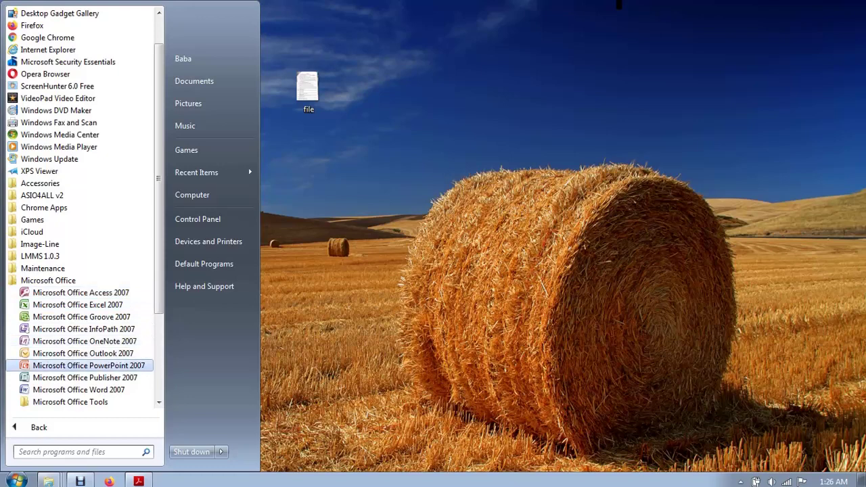
key("Up")
key("Up")
key("Up")
key("Up")
key("Up")
key("Down")
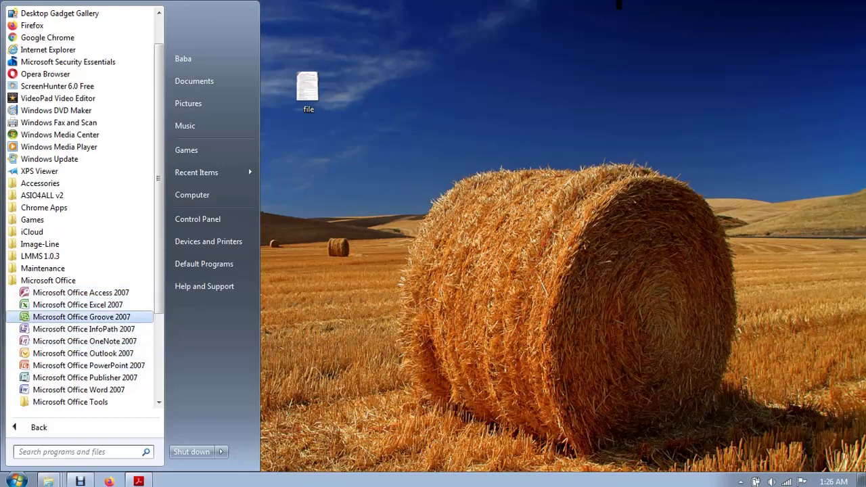
key("Down")
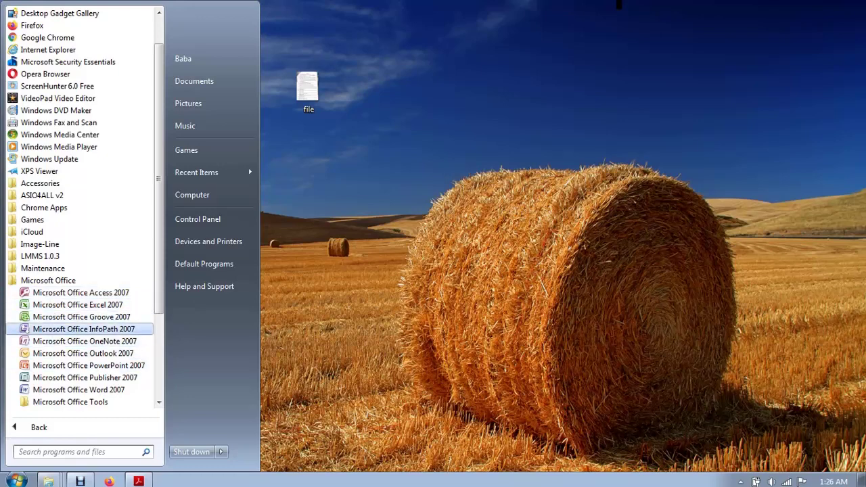
key("Down")
key("Down")
key("Down")
key("Down")
key("Down")
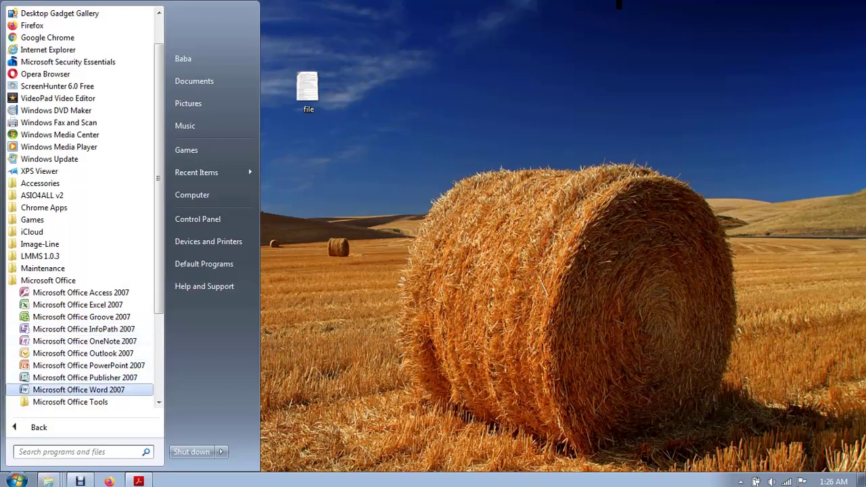
key("Up")
key("Up")
key("Up")
key("Up")
key("Up")
key("Up")
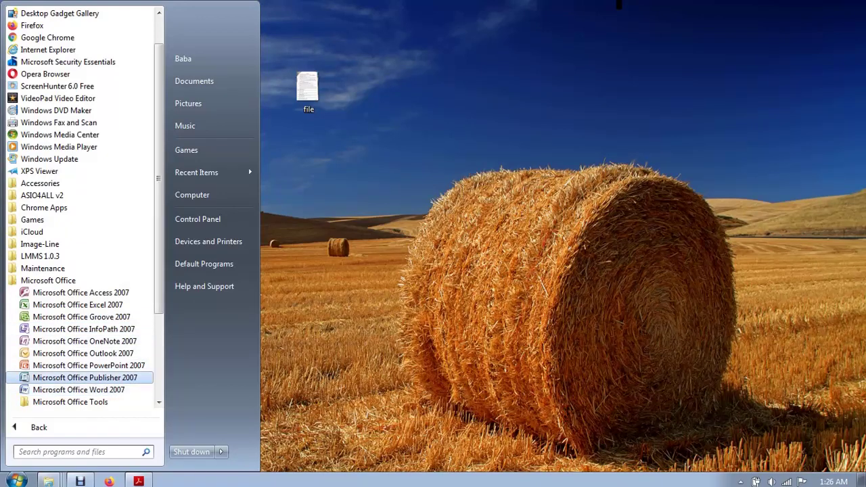
key("Up")
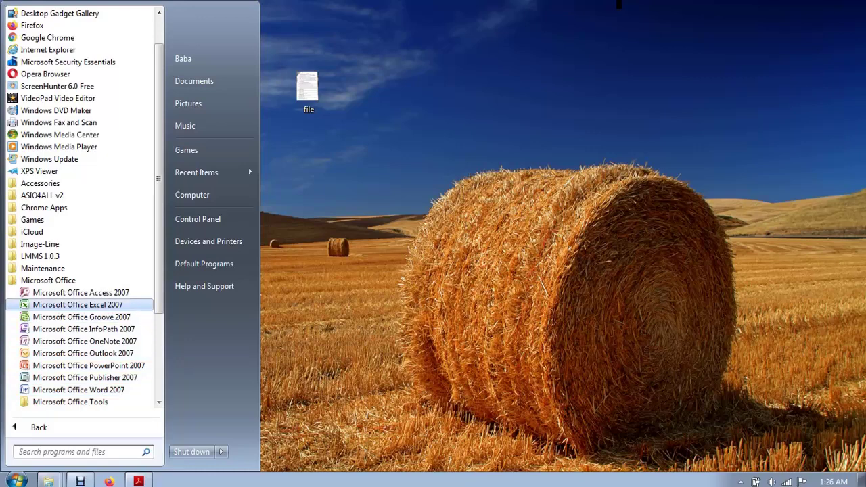
key("Down")
key("Down")
key("Down")
key("Down")
key("Down")
key("Down")
key("Down")
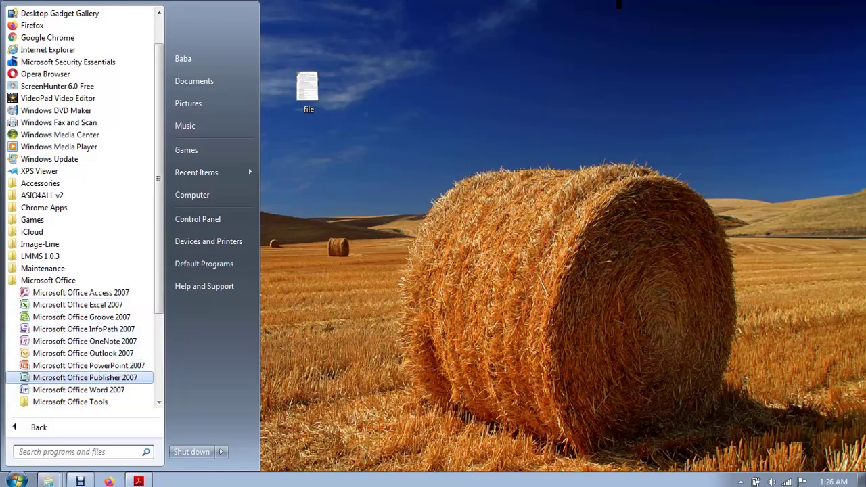
Launch Microsoft Office PowerPoint 2007 from the Microsoft Office group.
key("Up")
key("Up")
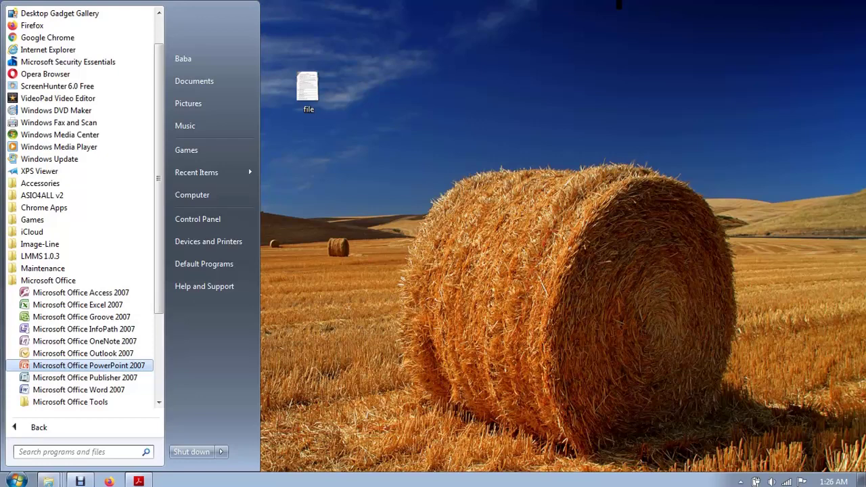
key("Return")
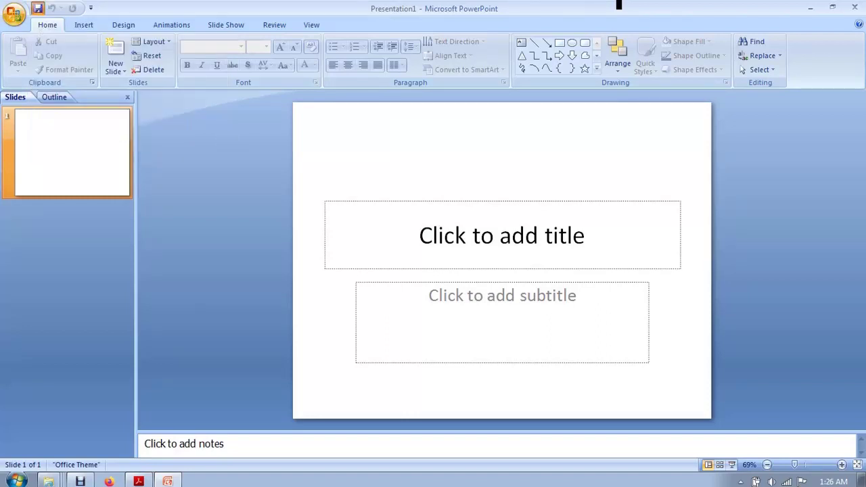
Save the blank presentation as Presentation1 in the Documents library and close PowerPoint.
left_click(38, 8)
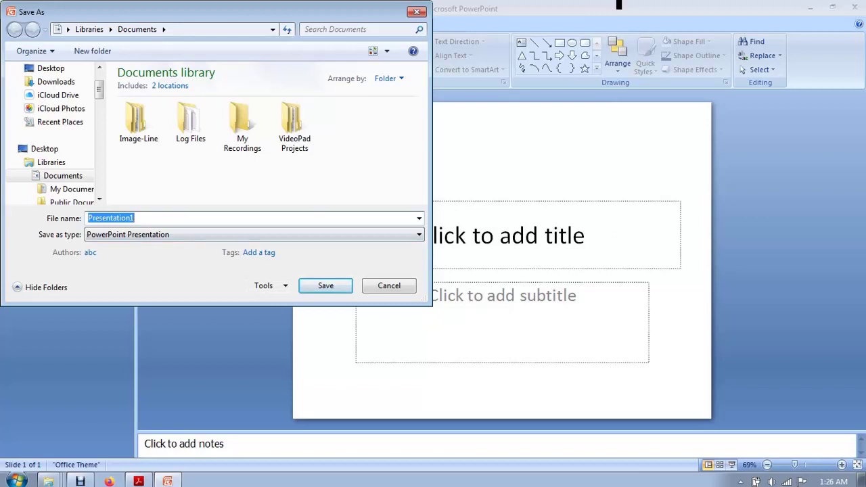
key("Return")
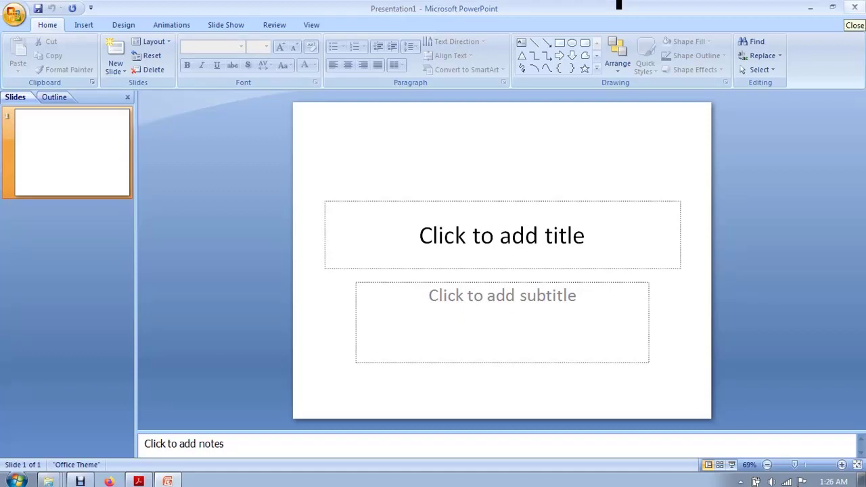
left_click(855, 7)
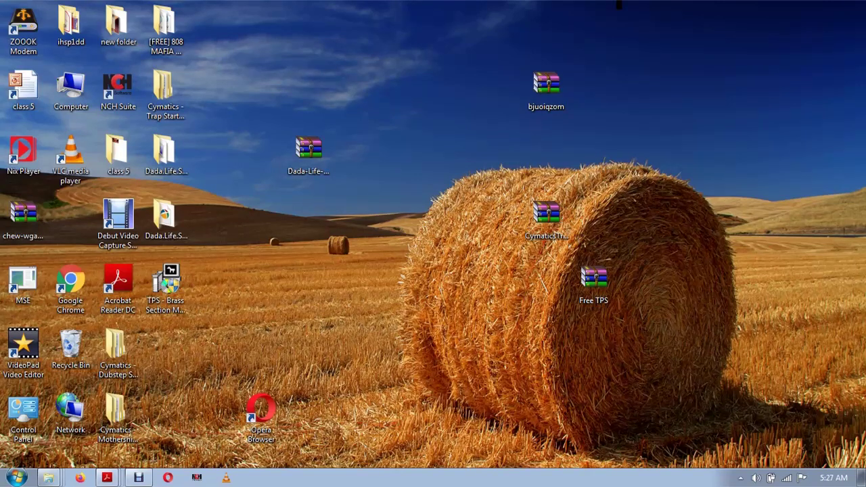
Create a new folder named "windows 7" on the desktop.
right_click(413, 253)
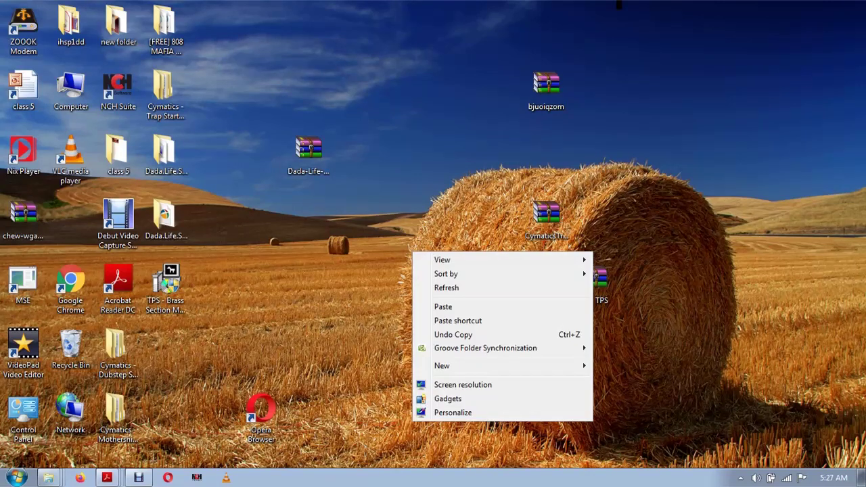
mouse_move(442, 260)
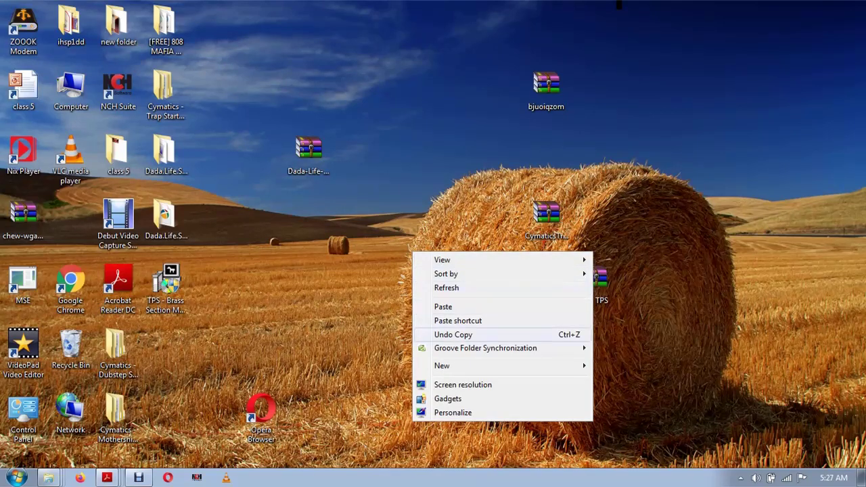
mouse_move(485, 348)
mouse_move(474, 366)
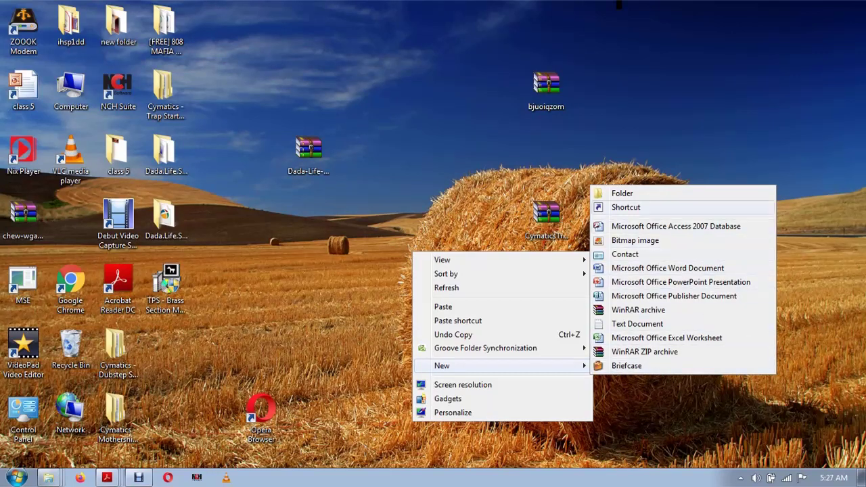
key("Escape")
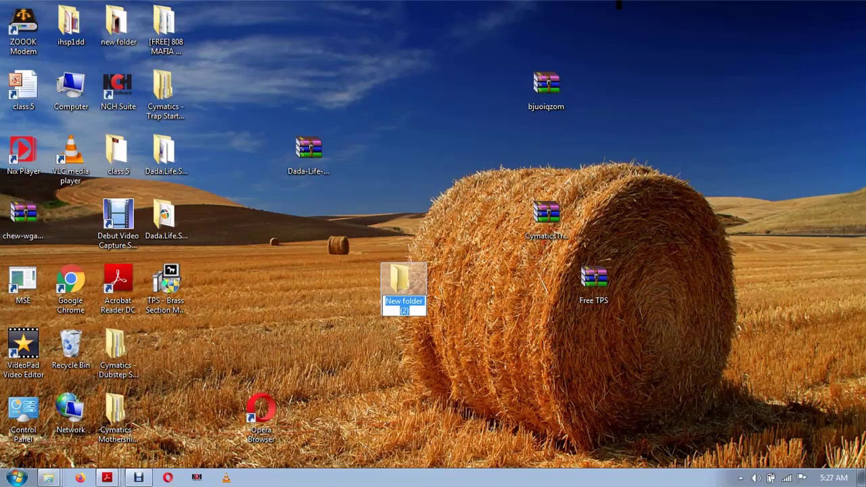
type("w")
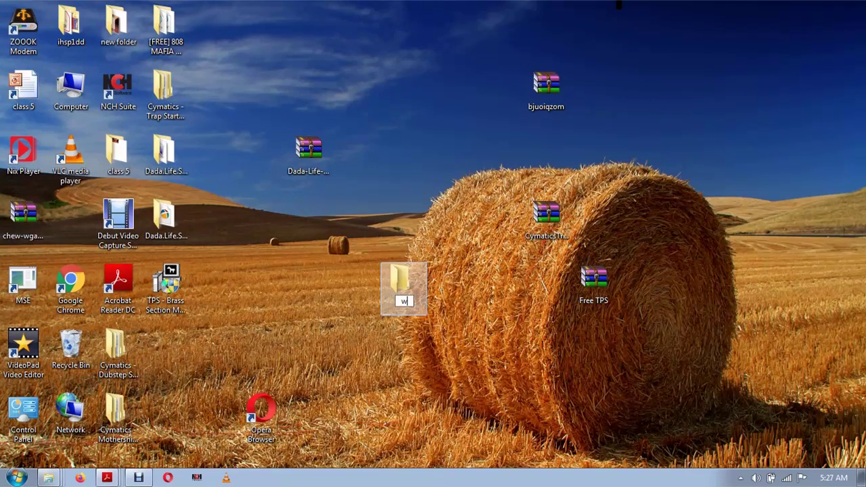
type("indows 7")
key("Return")
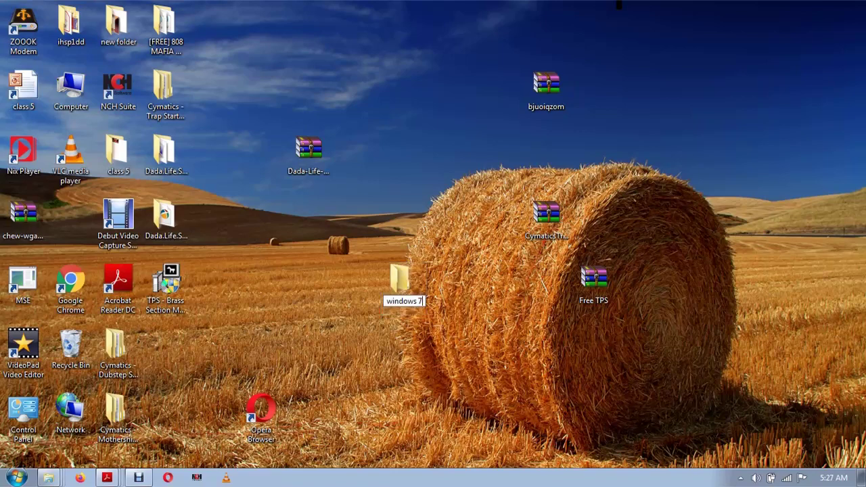
key("Return")
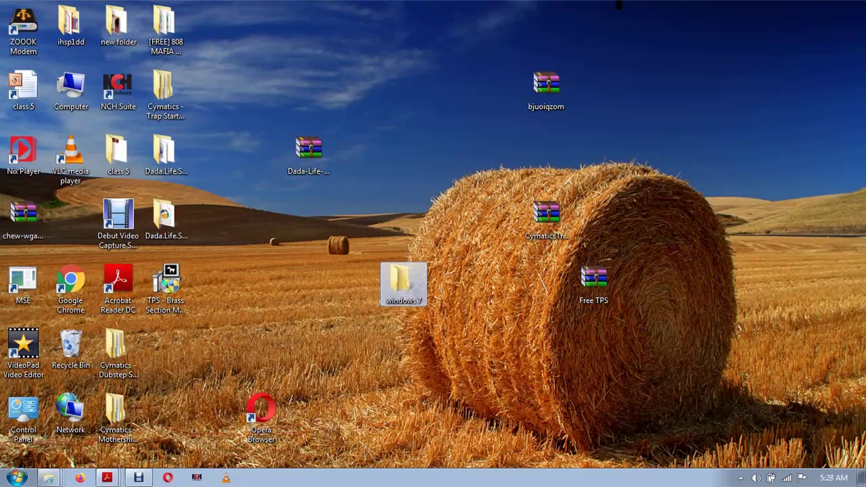
Open the "windows 7" folder and create a subfolder named "word 2010" in it.
key("Return")
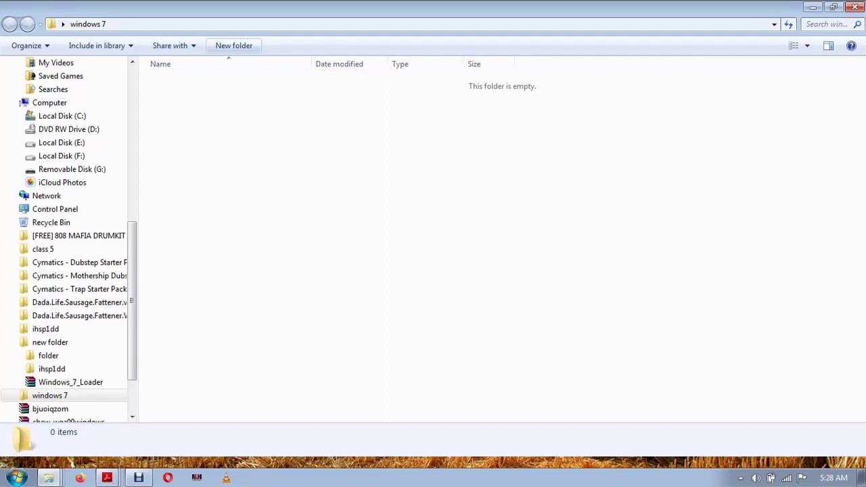
left_click(233, 45)
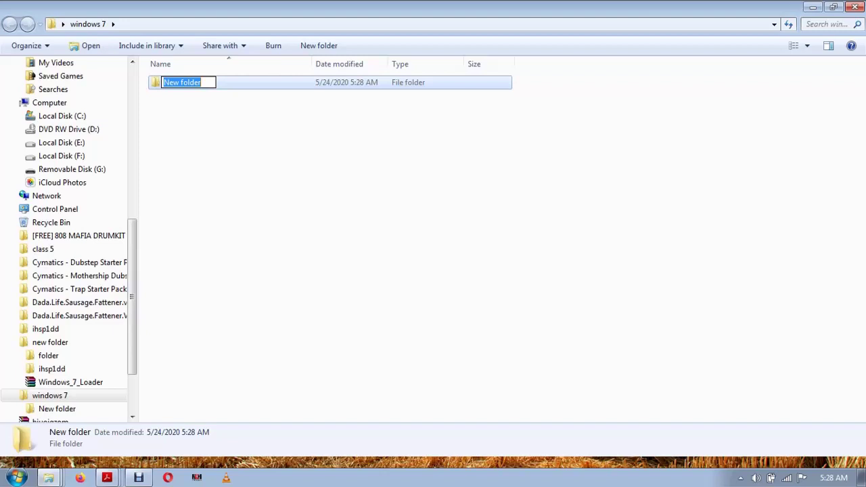
type("word 2")
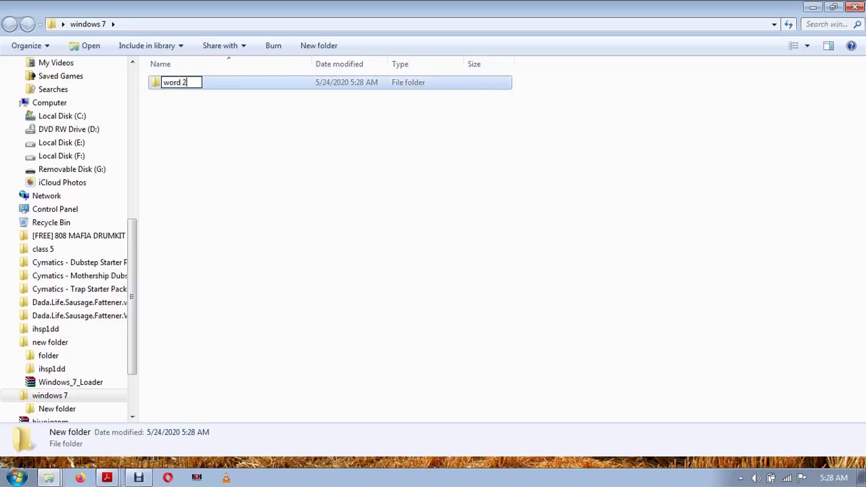
type("010")
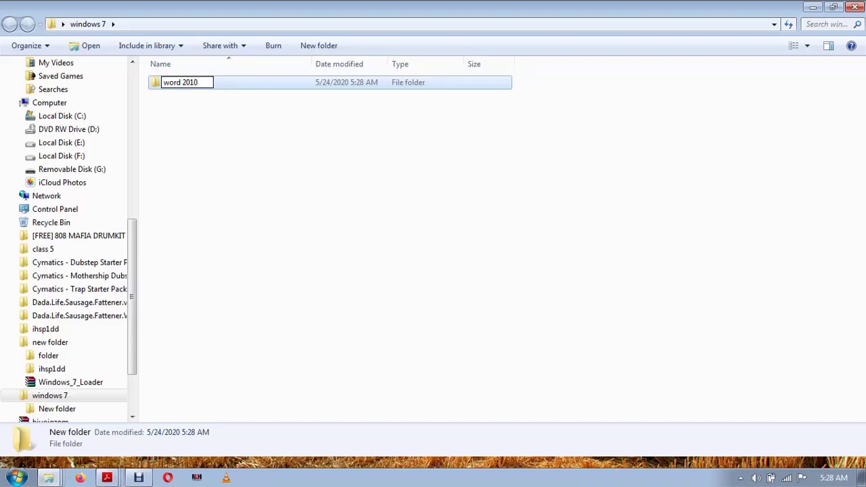
key("Return")
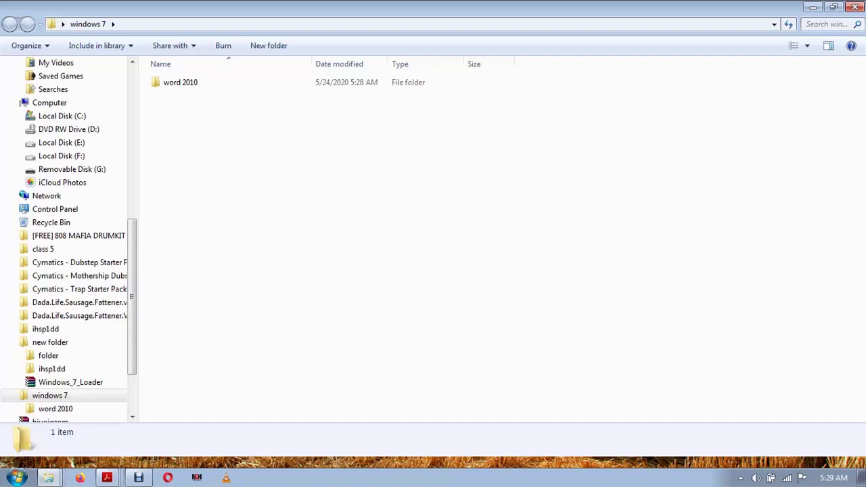
Create another subfolder named "excel" inside the "windows 7" folder.
right_click(320, 193)
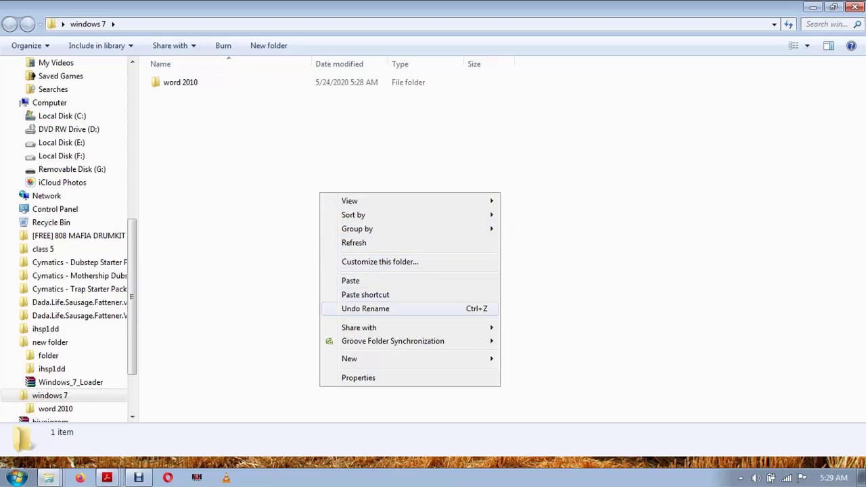
mouse_move(379, 359)
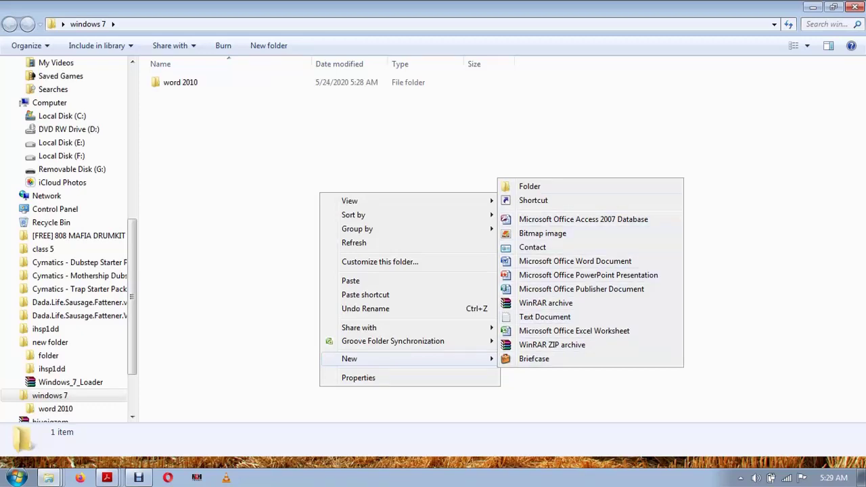
left_click(535, 186)
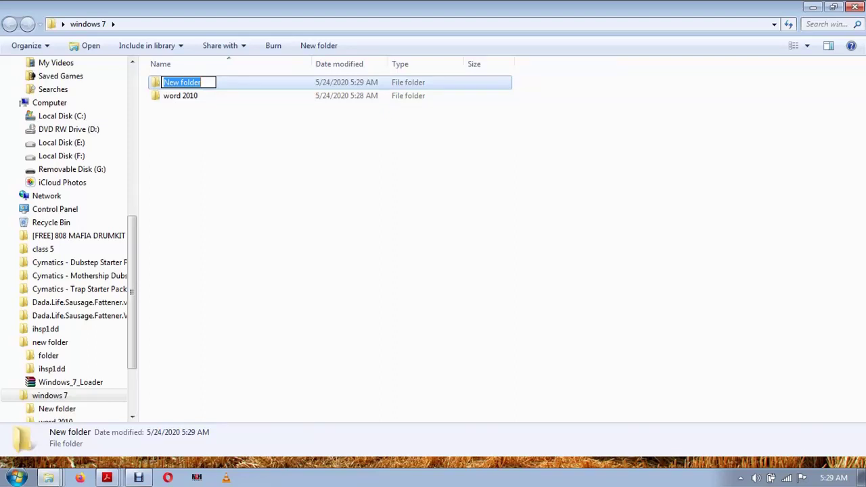
type("exce")
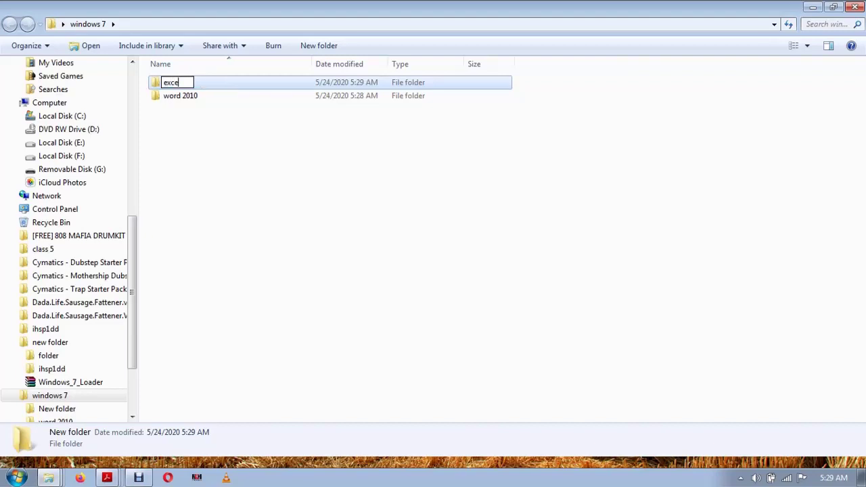
type("l")
key("Return")
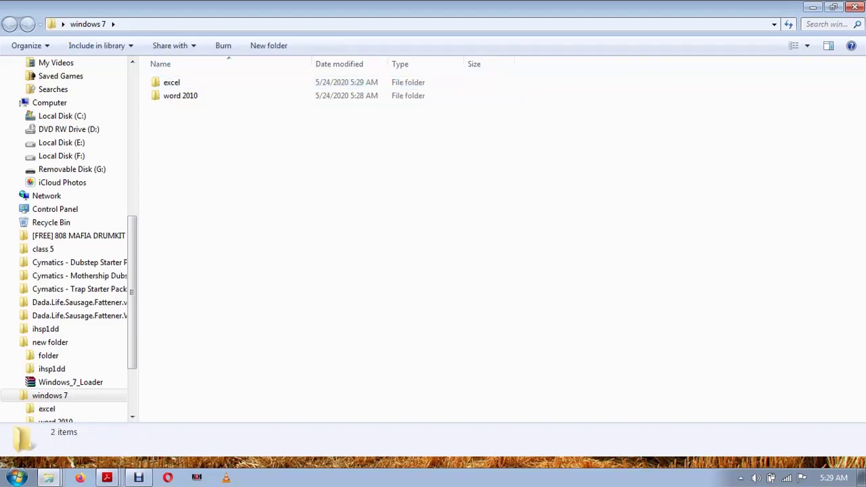
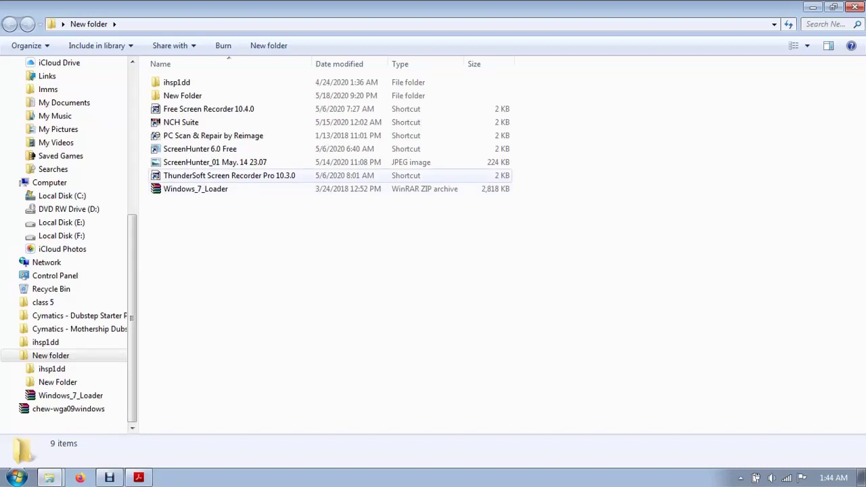
Rename the ThunderSoft Screen Recorder Pro 10.3.0 shortcut as "software".
left_click(233, 175)
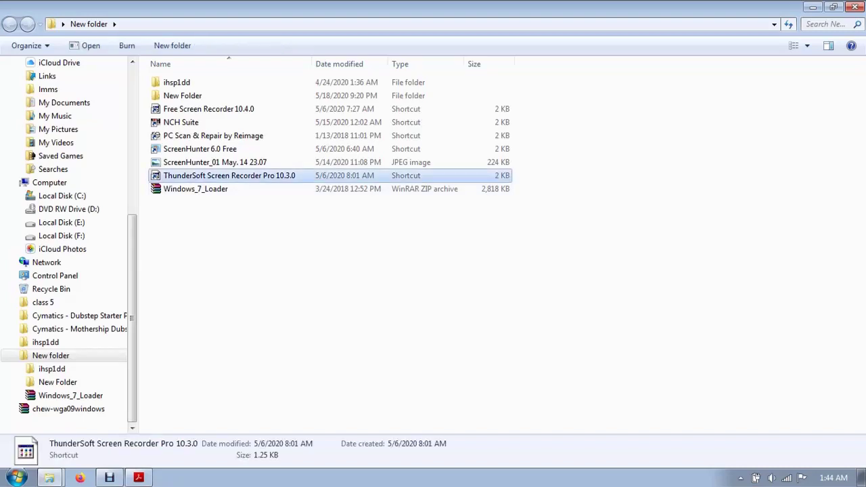
right_click(234, 176)
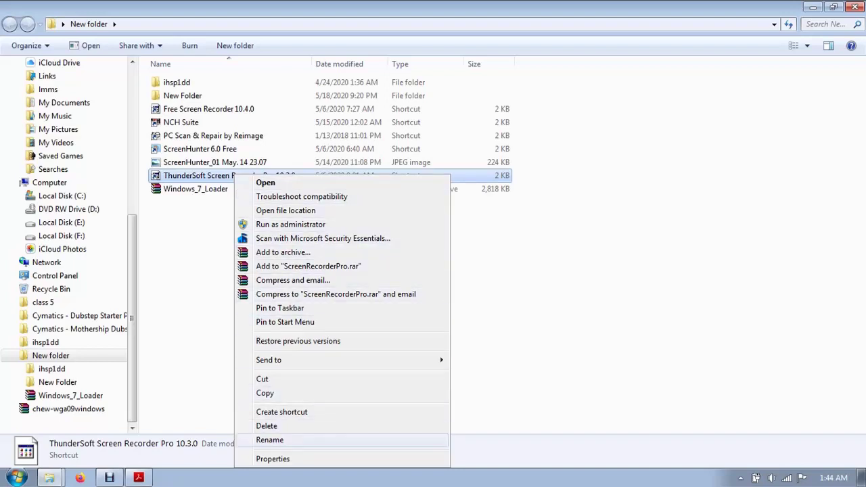
left_click(269, 440)
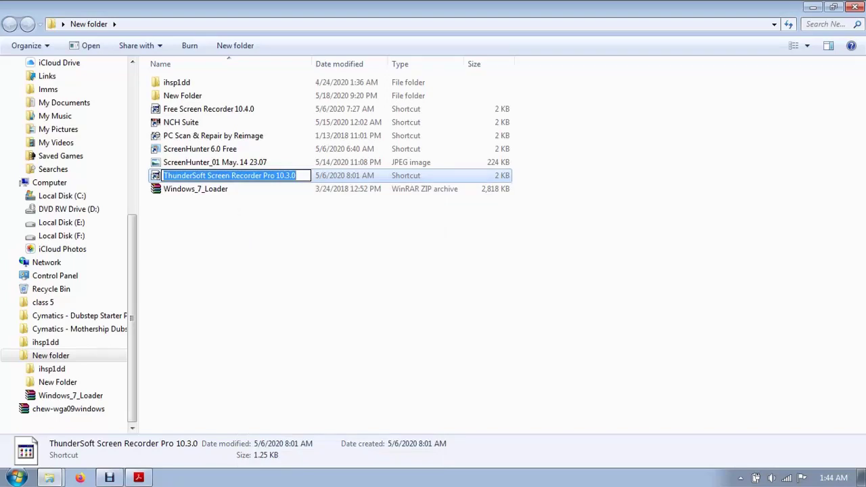
type("sof")
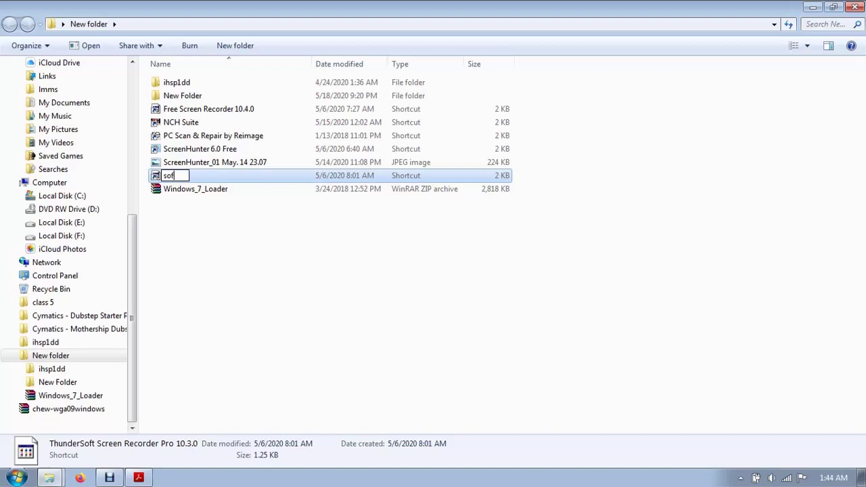
type("tware")
key("Return")
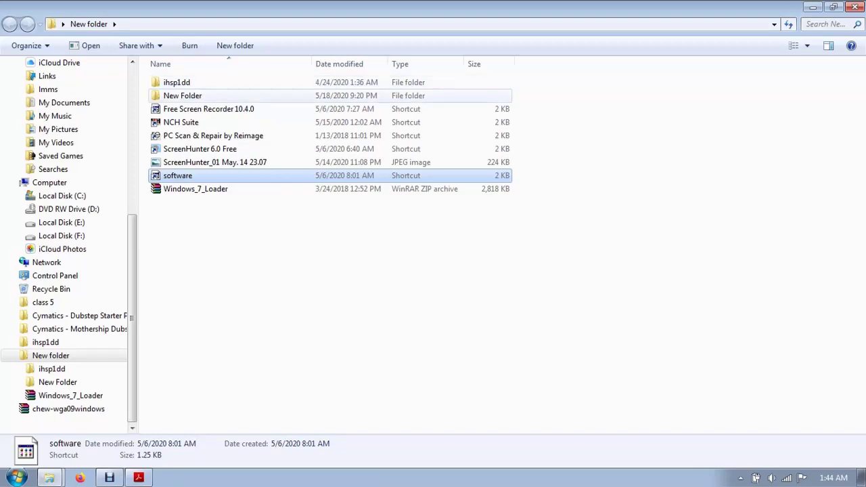
Rename the "New Folder" subfolder as "software".
left_click(183, 95)
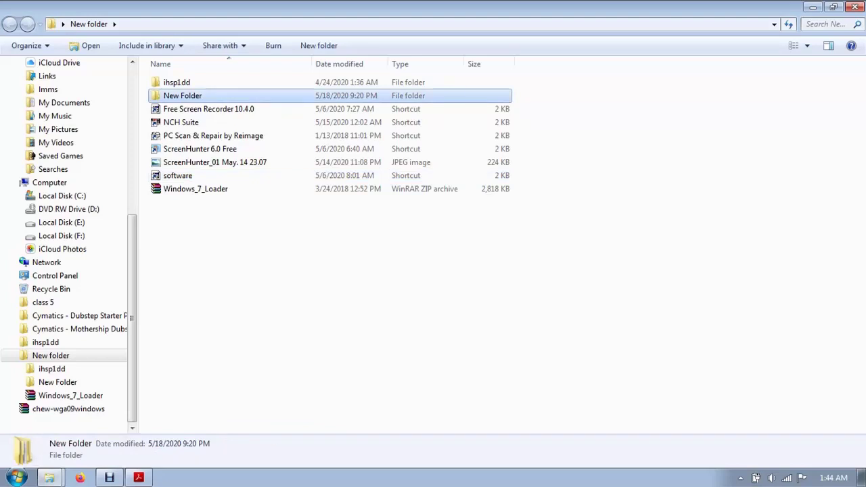
key("F2")
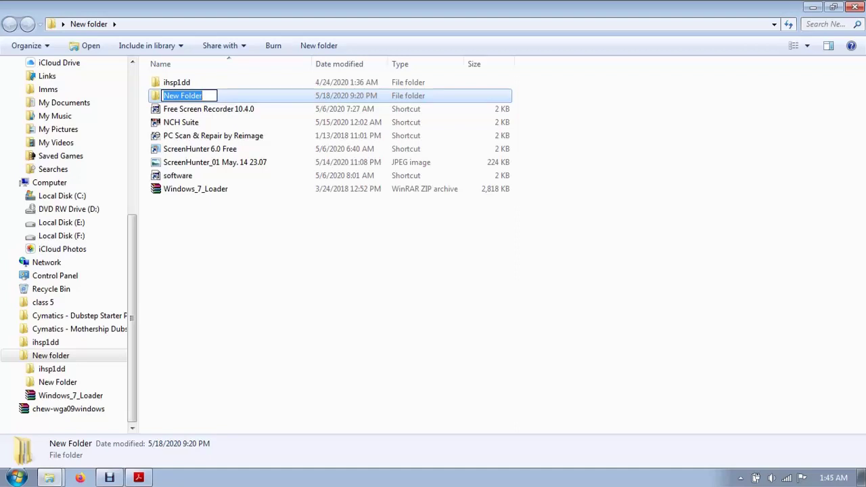
type("s")
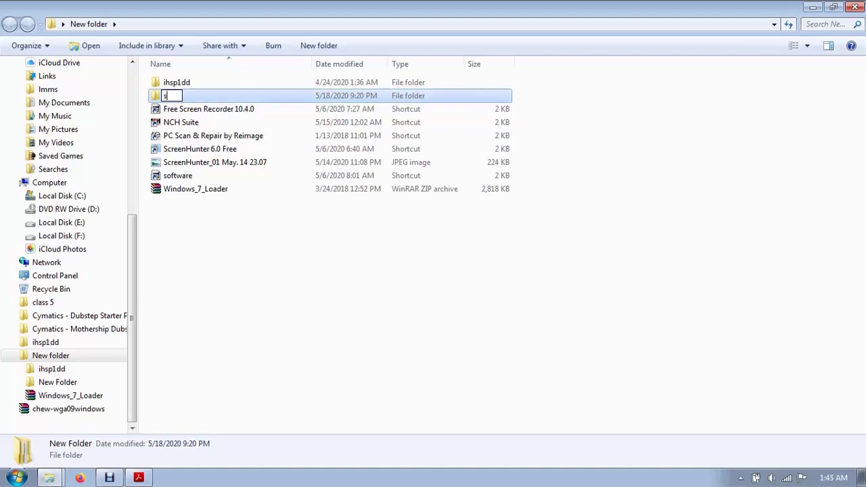
type("oftware")
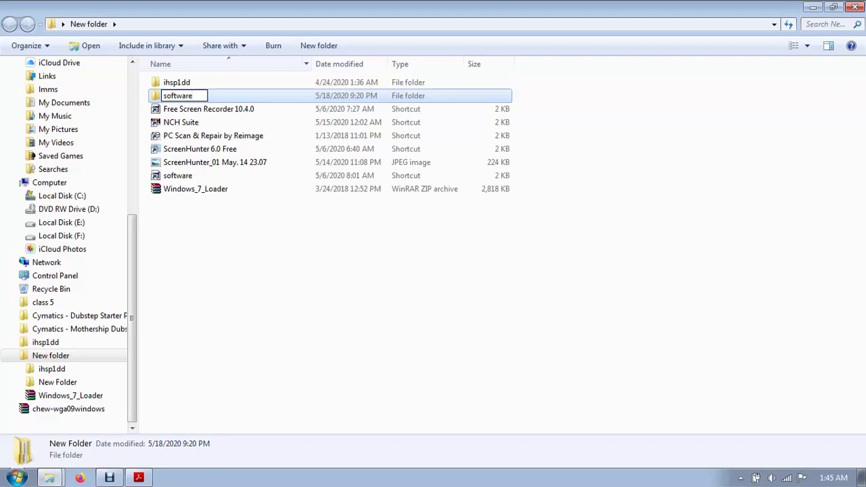
key("Return")
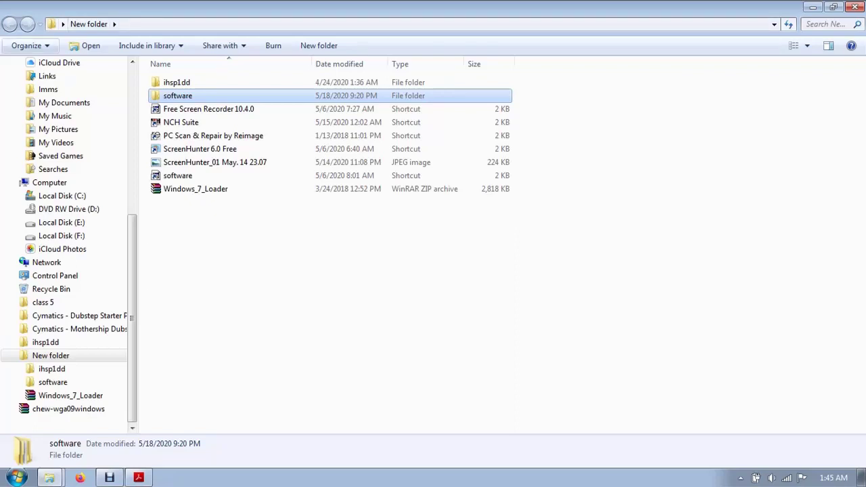
Rename the "software" subfolder as "new".
left_click(27, 45)
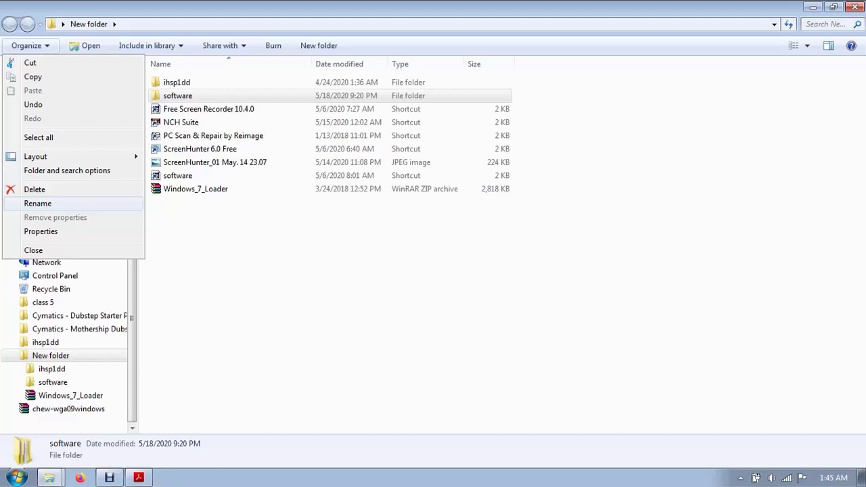
left_click(37, 203)
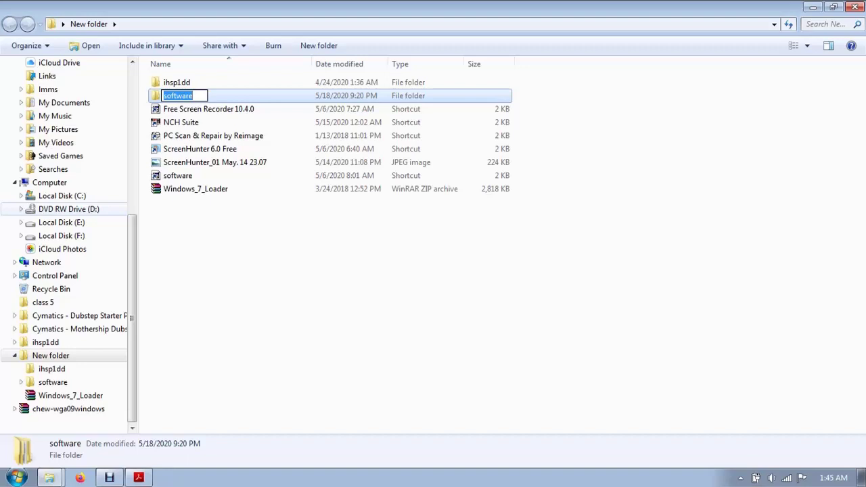
type("new")
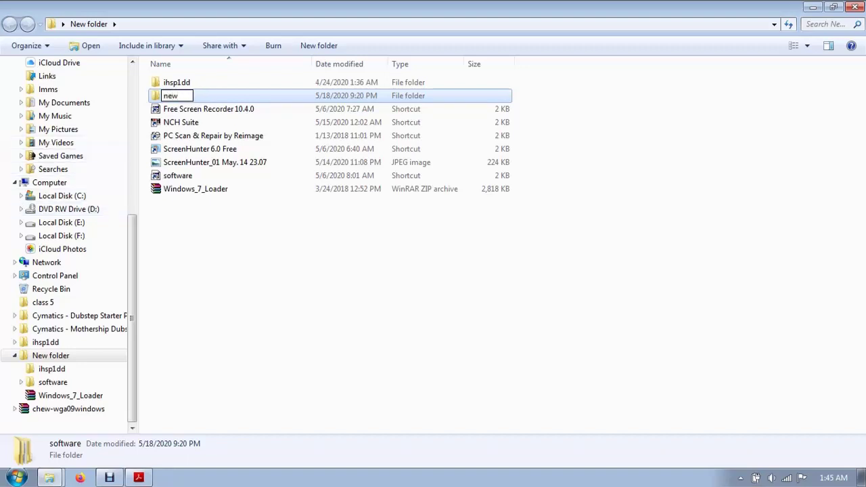
key("Return")
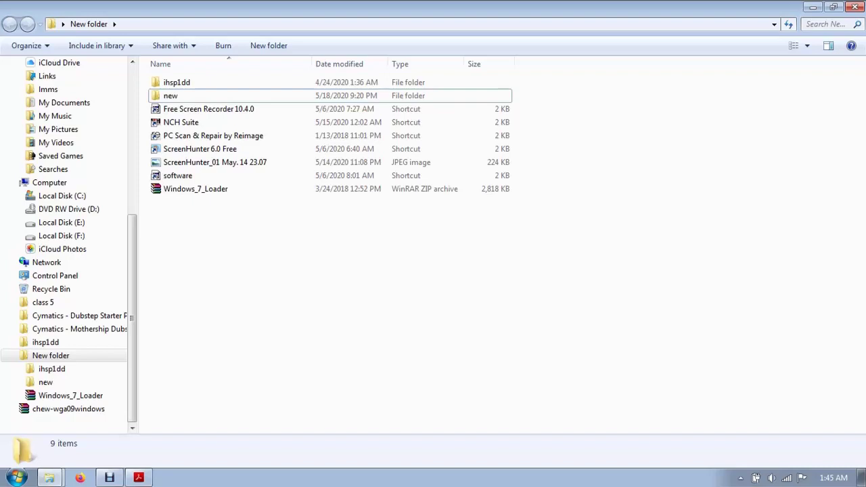
Minimize the folder window and rename the desktop folder "New folder" as "folder".
left_click(813, 7)
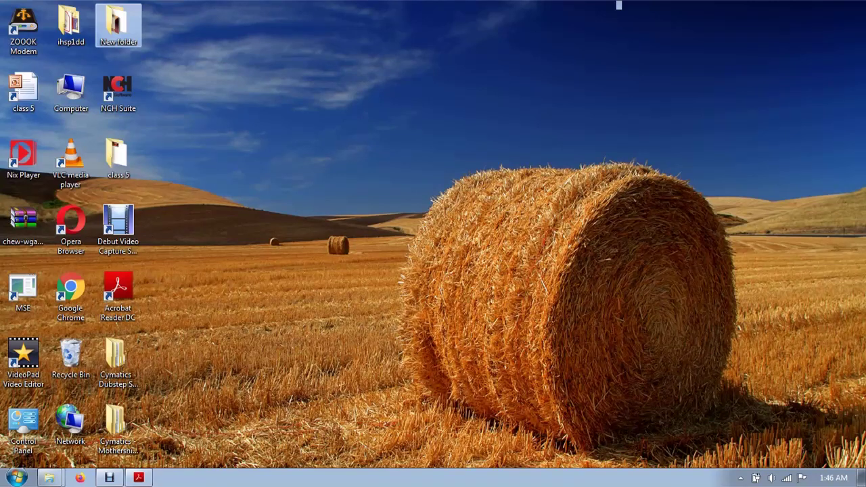
key("F2")
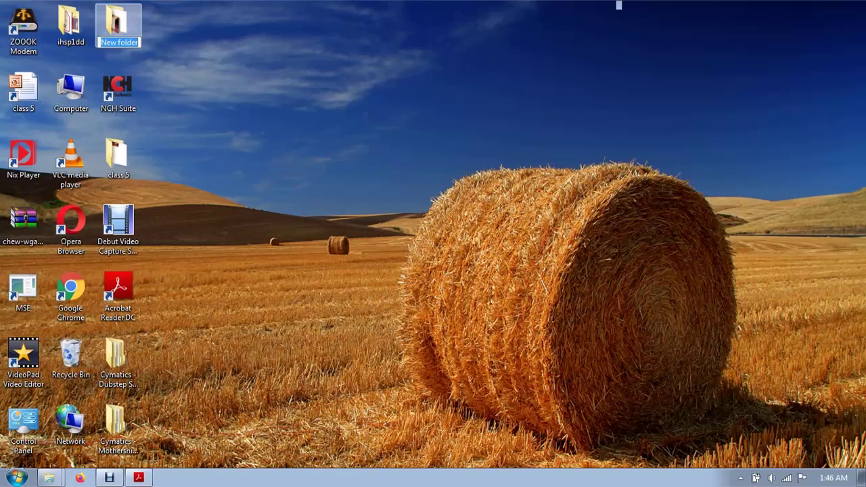
type("fol")
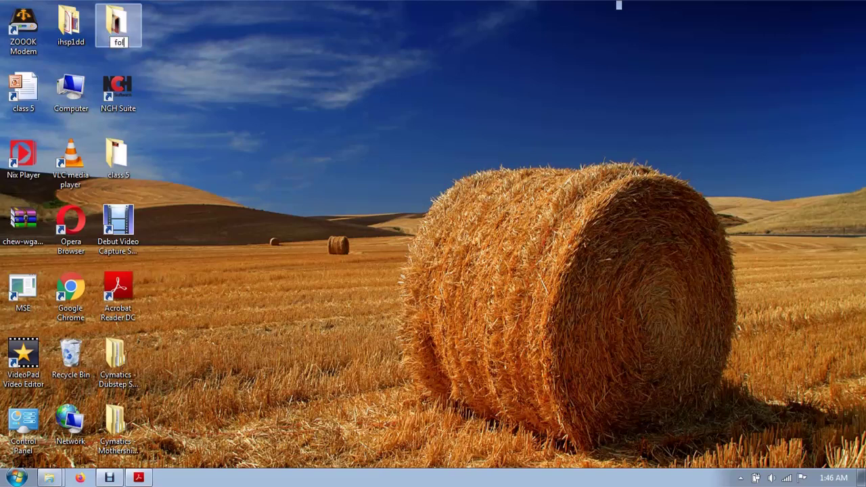
type("der")
key("Return")
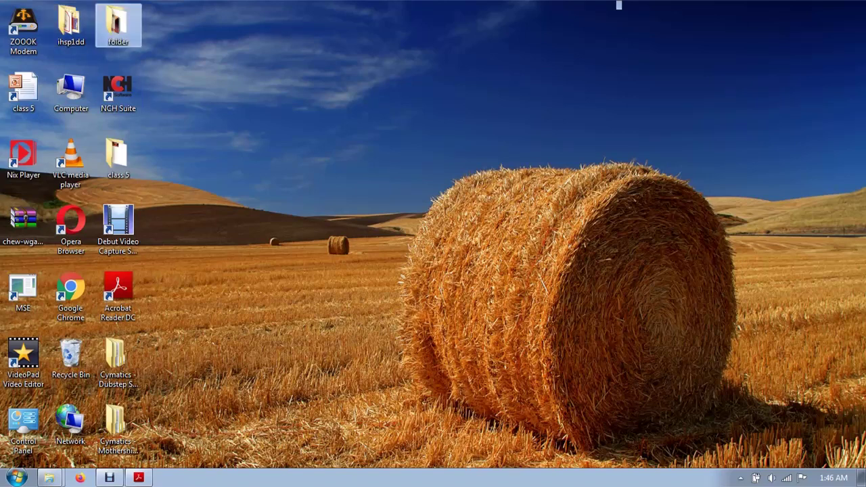
Rename the desktop folder "folder" as "new folder" using its context commands.
key("shift+F10")
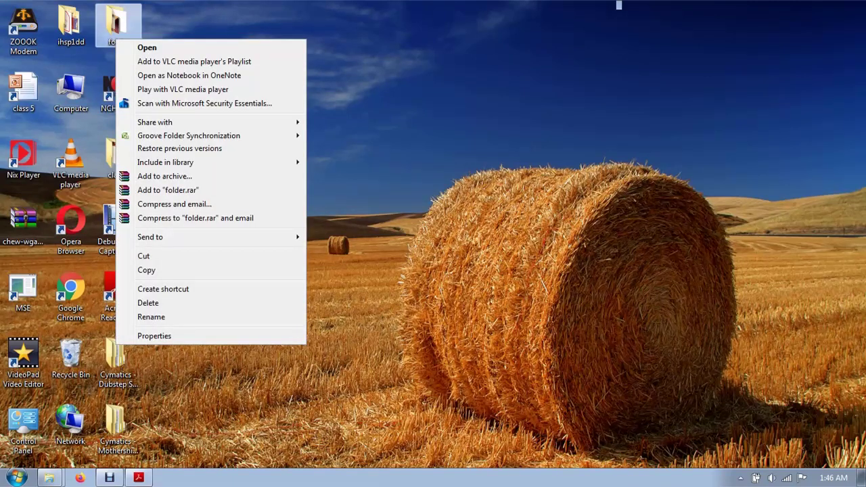
key("Up")
key("Up")
key("Up")
key("Up")
key("Down")
key("Down")
key("Down")
key("Down")
key("Down")
key("Up")
key("Down")
key("Down")
key("Down")
key("Down")
key("Down")
key("Down")
key("Down")
key("Down")
key("Down")
key("Down")
key("Down")
key("Down")
key("Down")
key("Down")
key("Down")
key("Down")
key("Down")
key("Down")
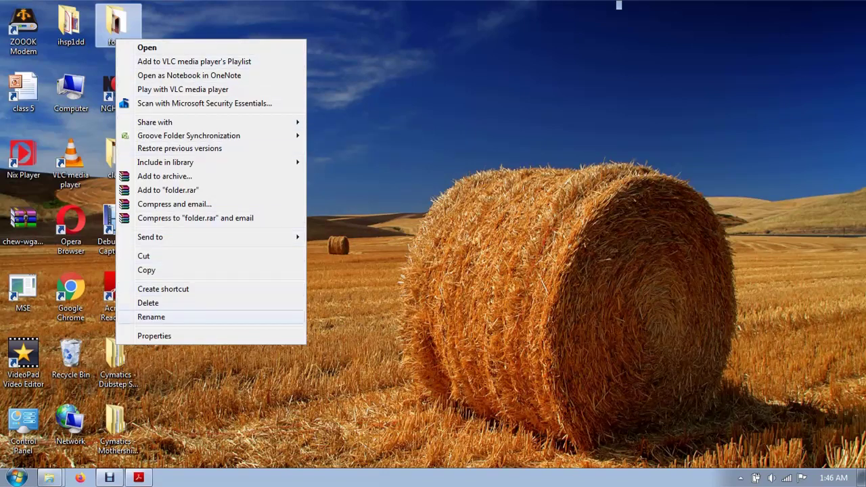
key("Return")
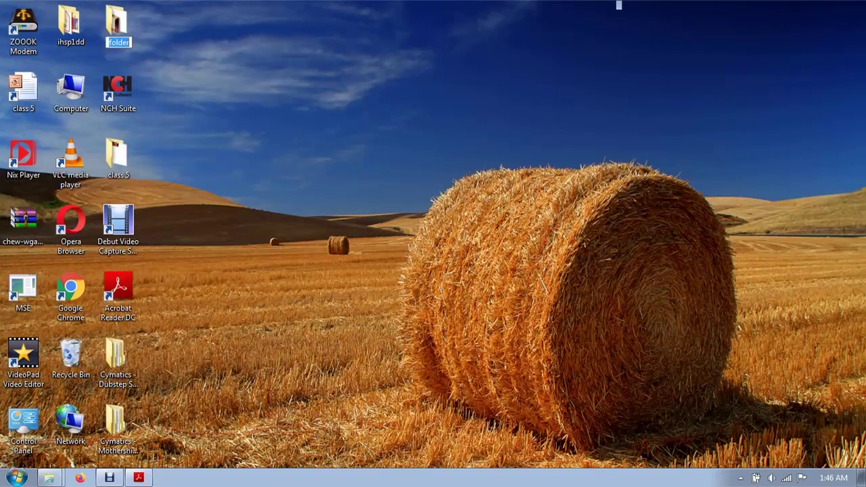
type("new folder")
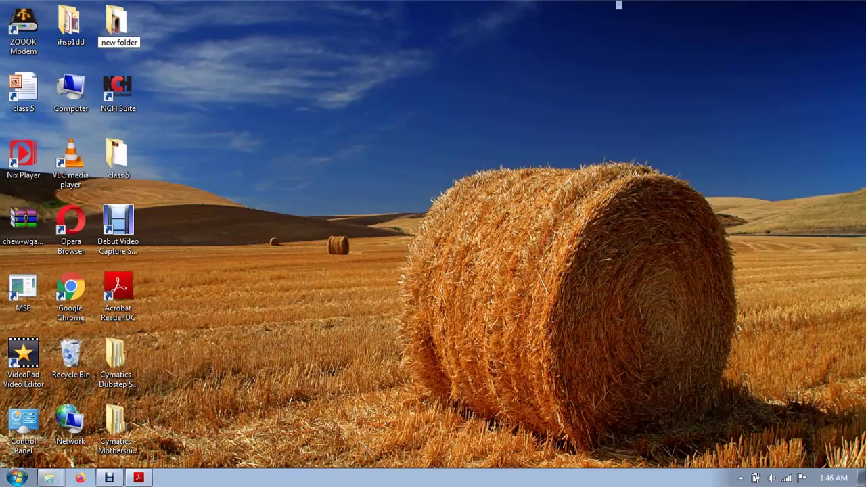
key("Return")
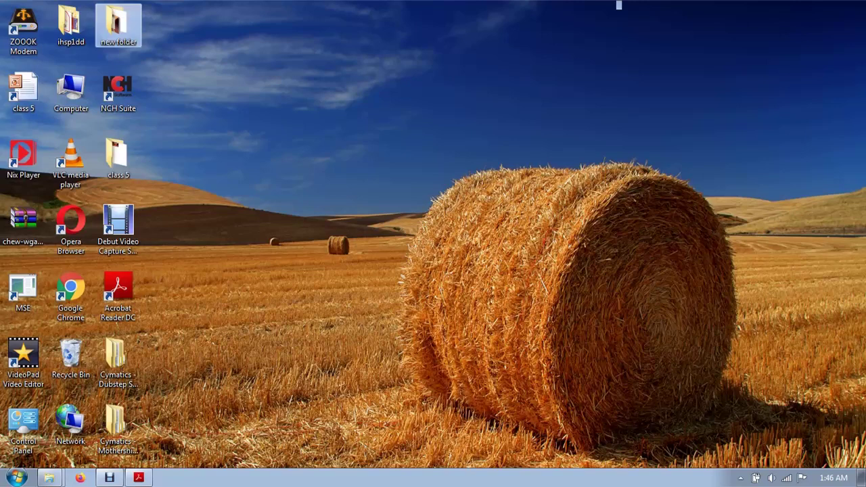
Open "new folder" from the desktop in a maximized window and rename its "new" subfolder as "folder".
key("Return")
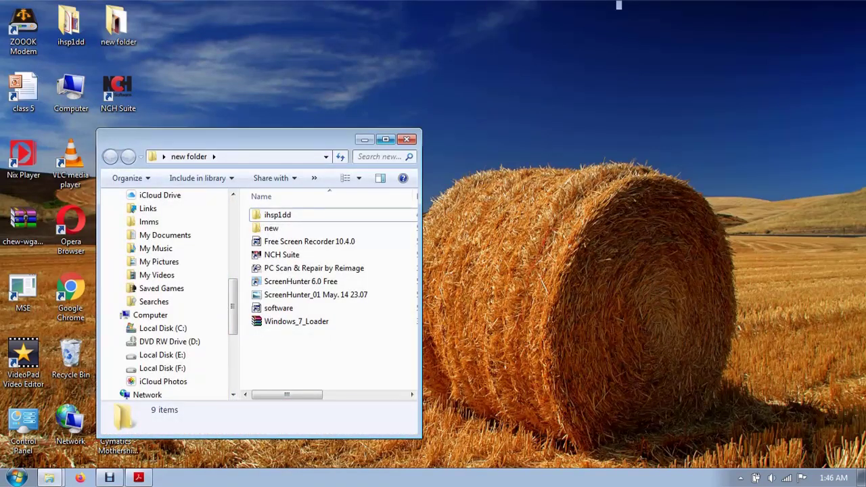
key("super+Up")
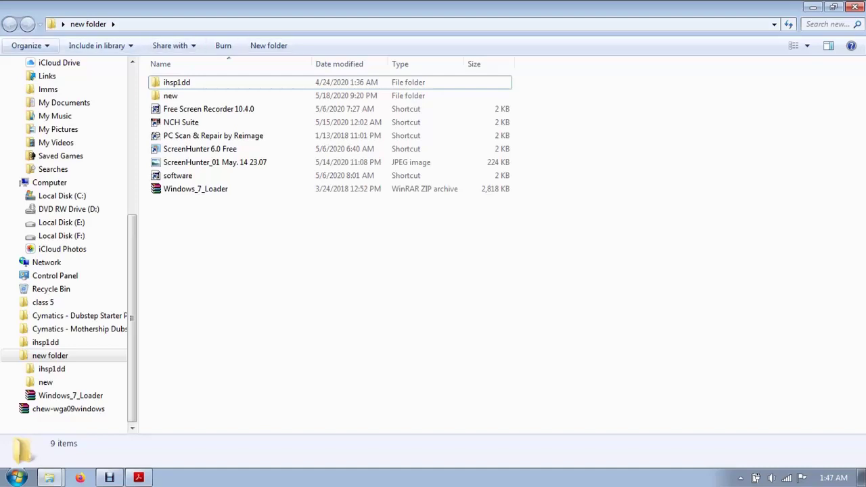
left_click(29, 45)
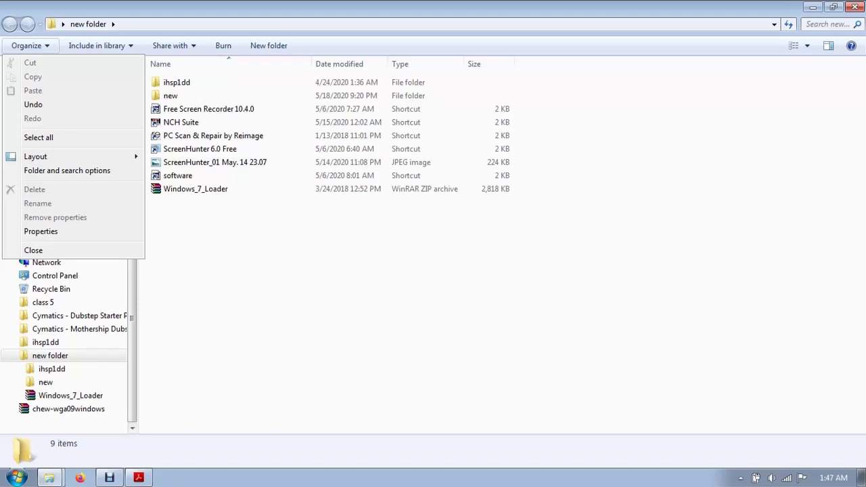
left_click(170, 95)
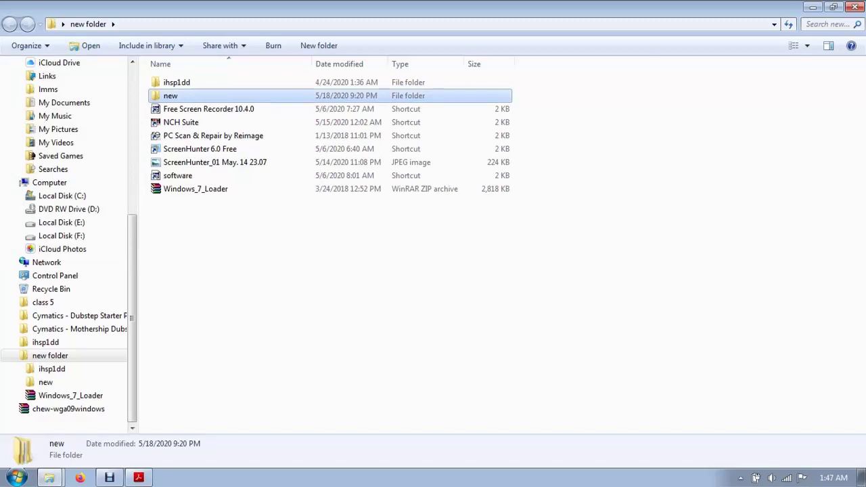
left_click(27, 45)
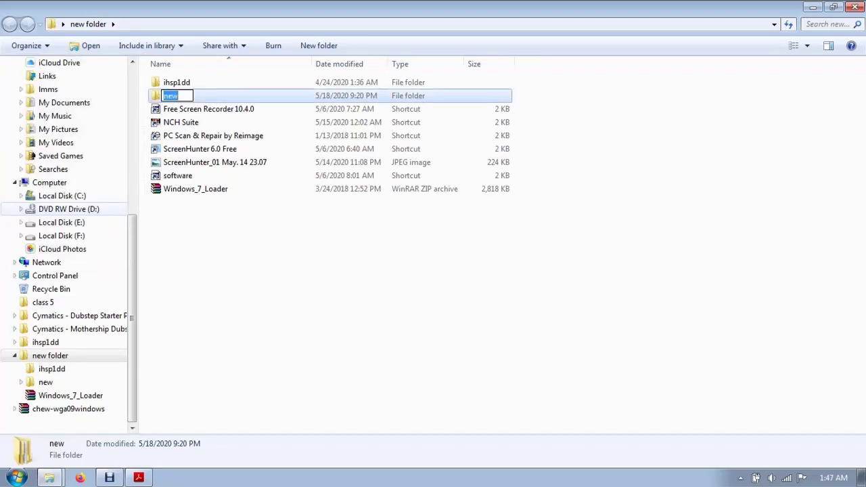
type("folder")
key("Return")
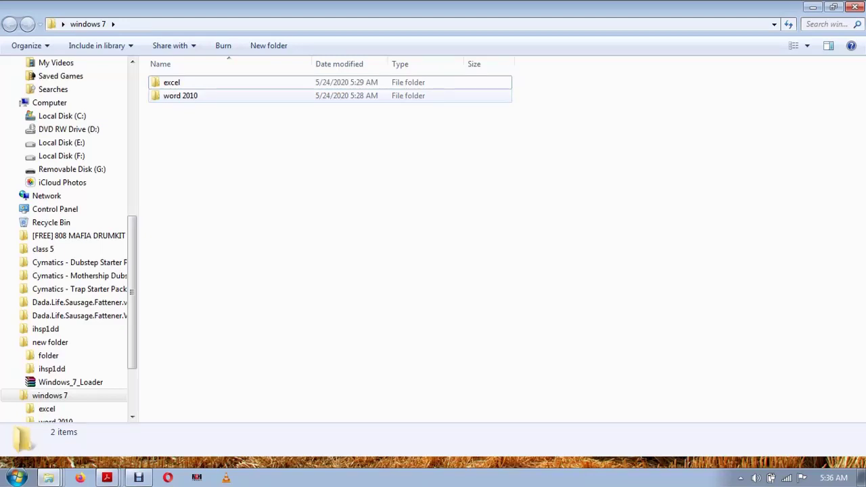
Delete the "word 2010" subfolder from the "windows 7" folder, sending it to the Recycle Bin.
left_click(180, 95)
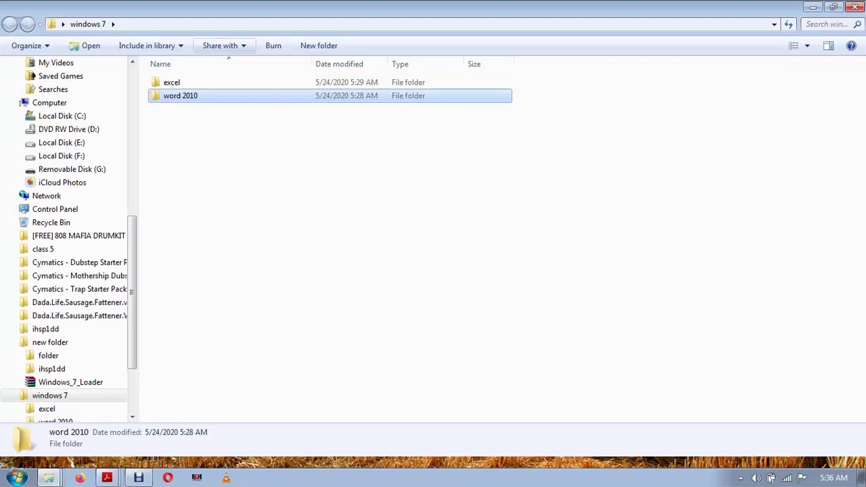
left_click(28, 45)
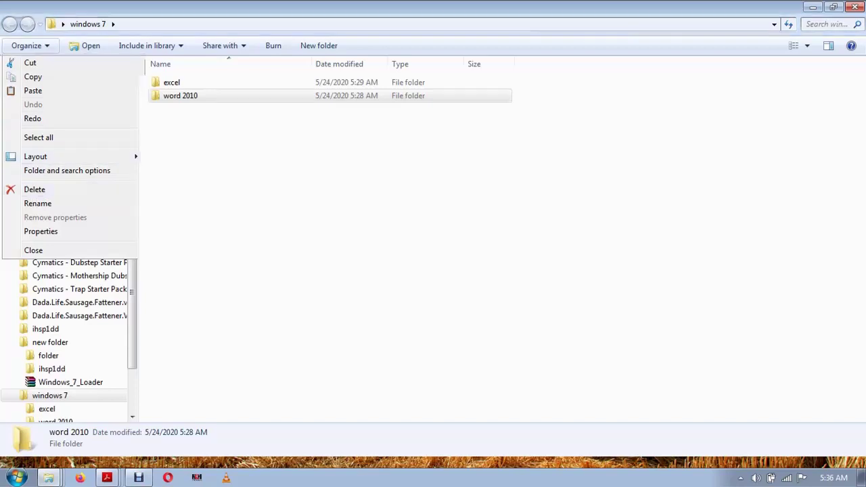
left_click(34, 189)
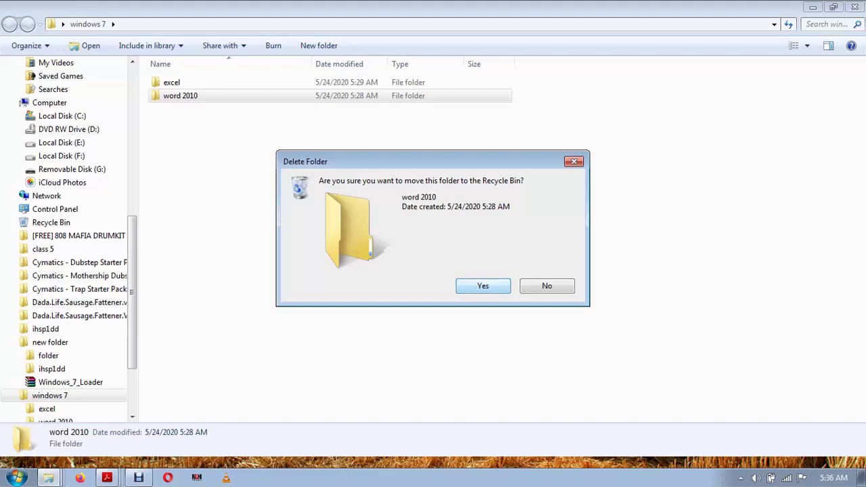
key("Return")
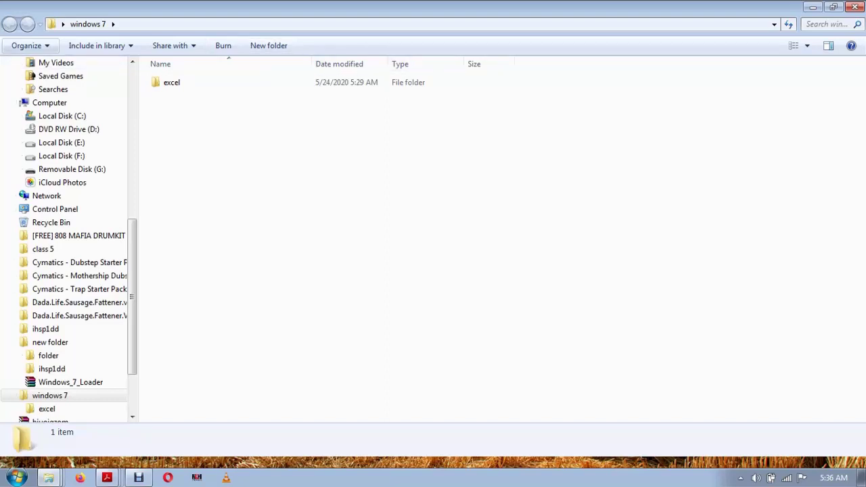
left_click(27, 46)
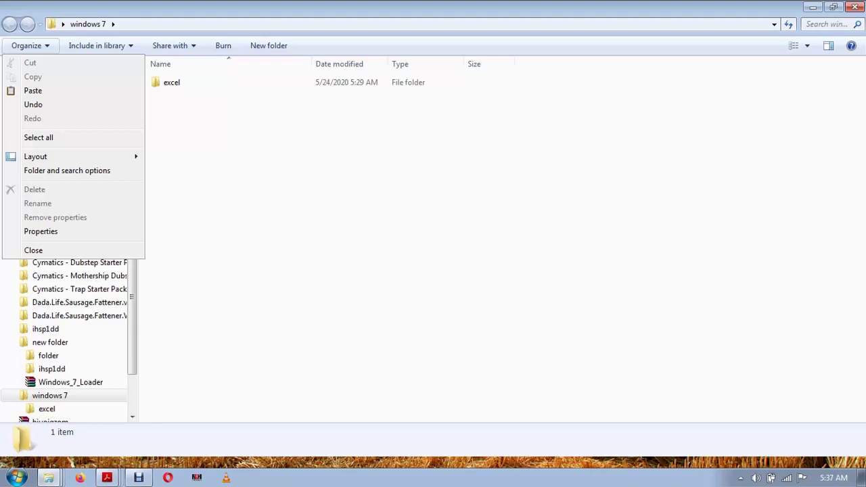
key("Escape")
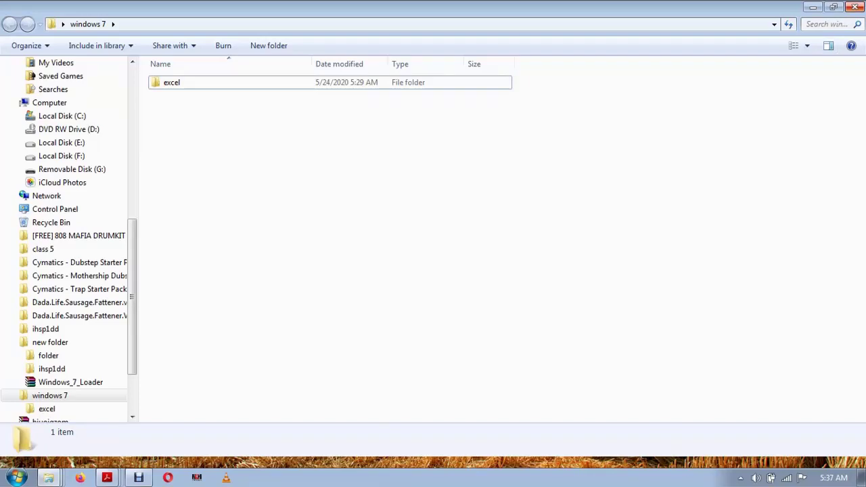
Show the desktop and delete the "windows 7" folder, moving it to the Recycle Bin.
key("super+d")
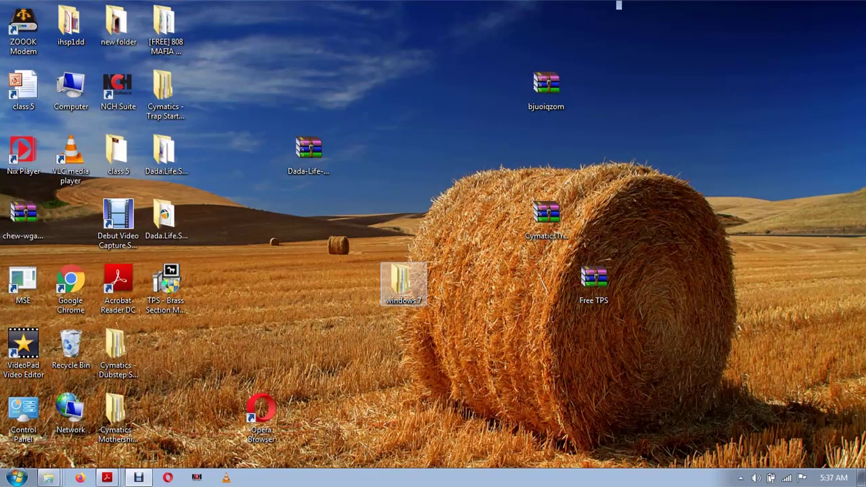
right_click(399, 281)
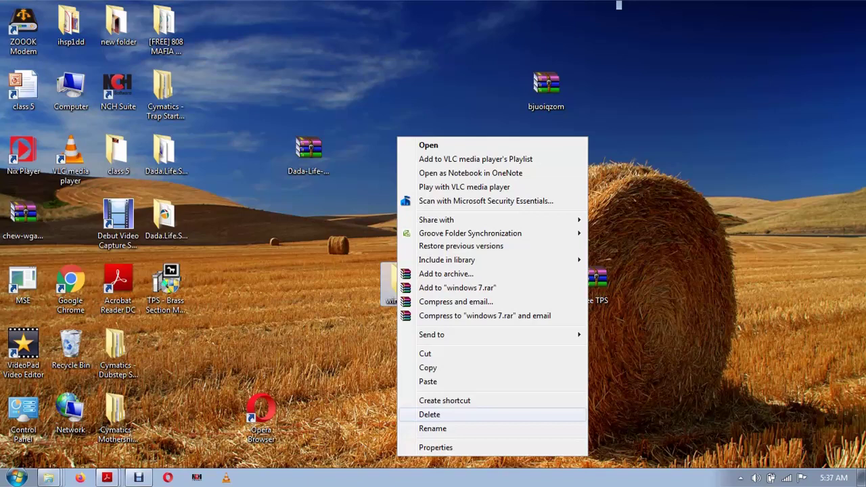
left_click(430, 415)
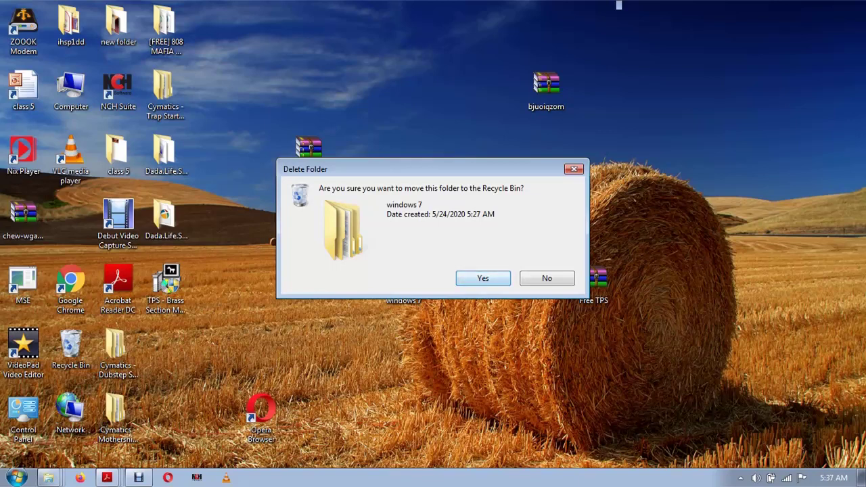
key("Return")
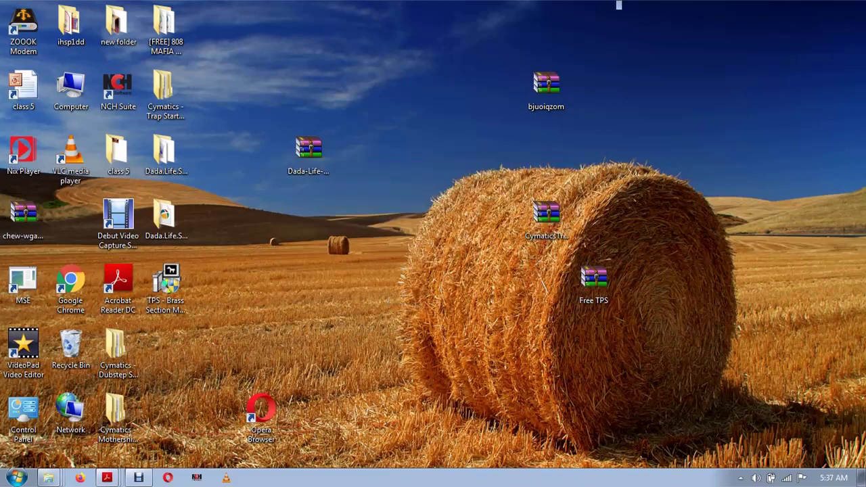
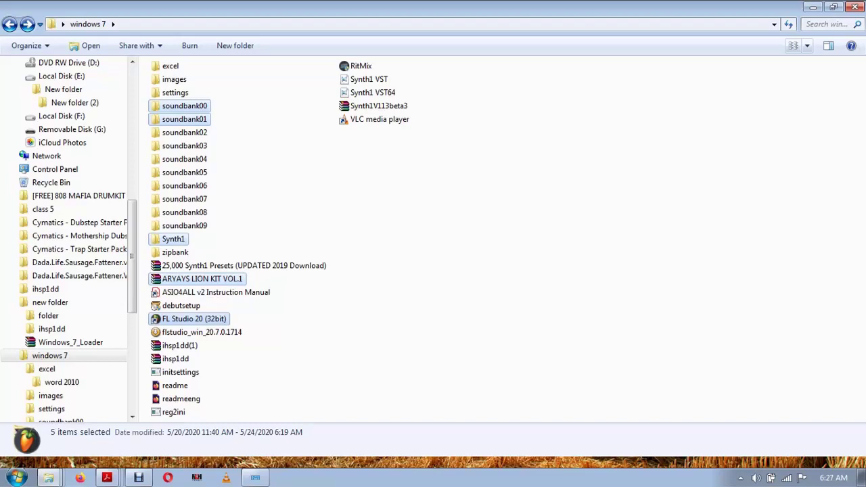
Display the contents of the "windows 7" folder as Extra Large Icons and look through all its items.
left_click(807, 46)
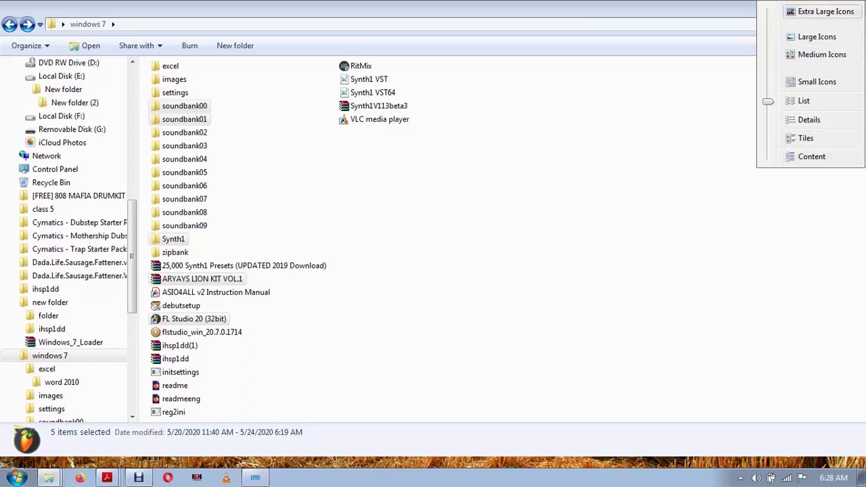
left_click(822, 11)
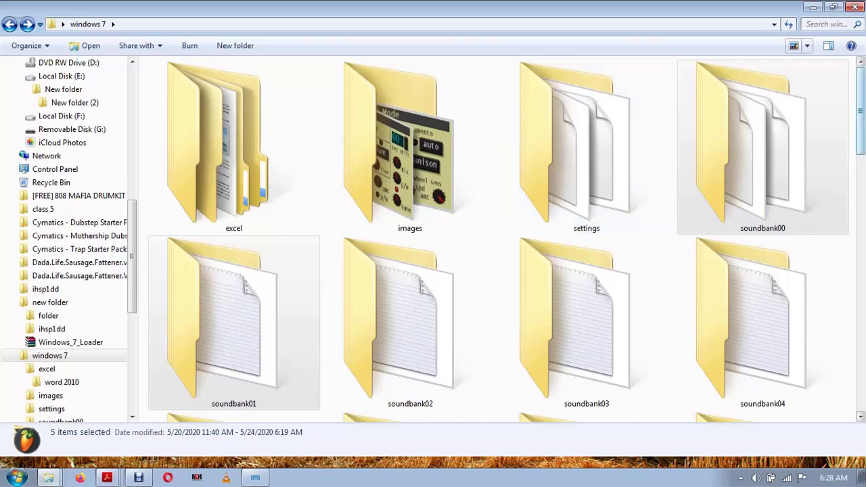
scroll(738, 118, "down", 3)
scroll(737, 122, "down", 10)
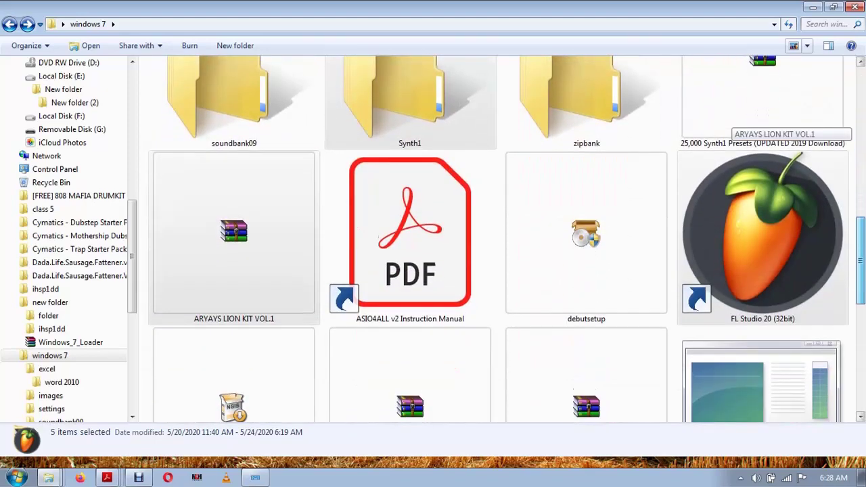
scroll(738, 125, "down", 5)
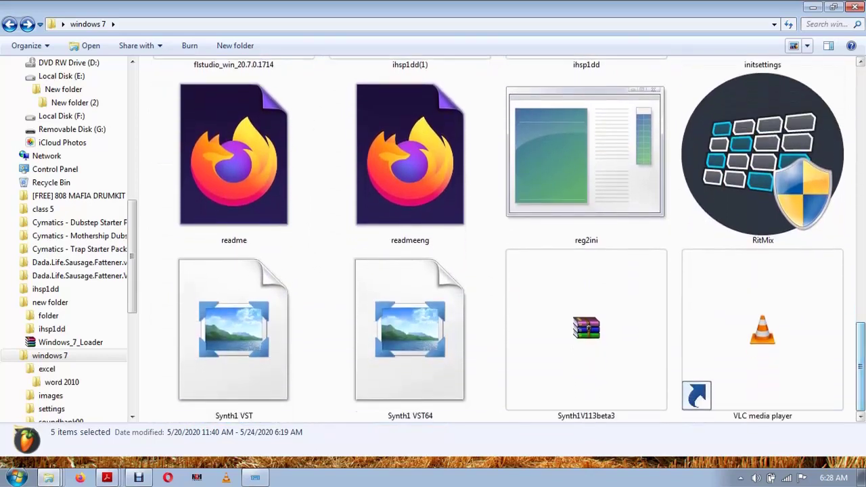
scroll(738, 379, "up", 15)
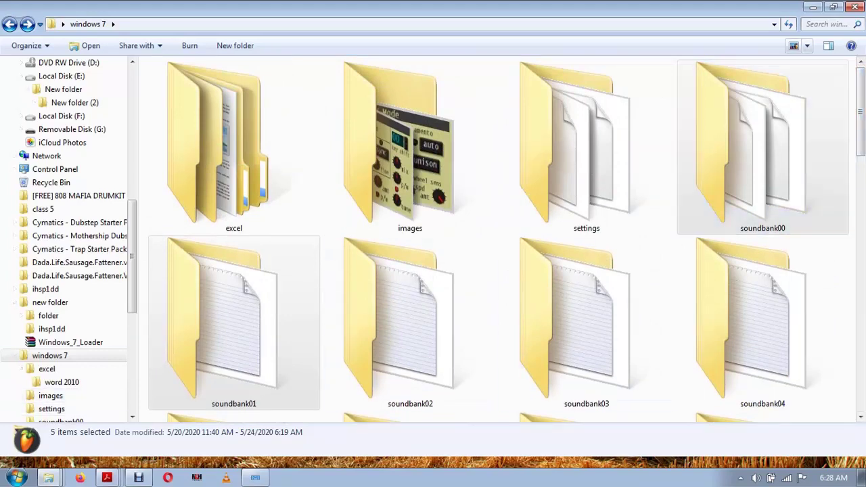
Change the "windows 7" folder's view to Large Icons and from there to Details.
left_click(807, 45)
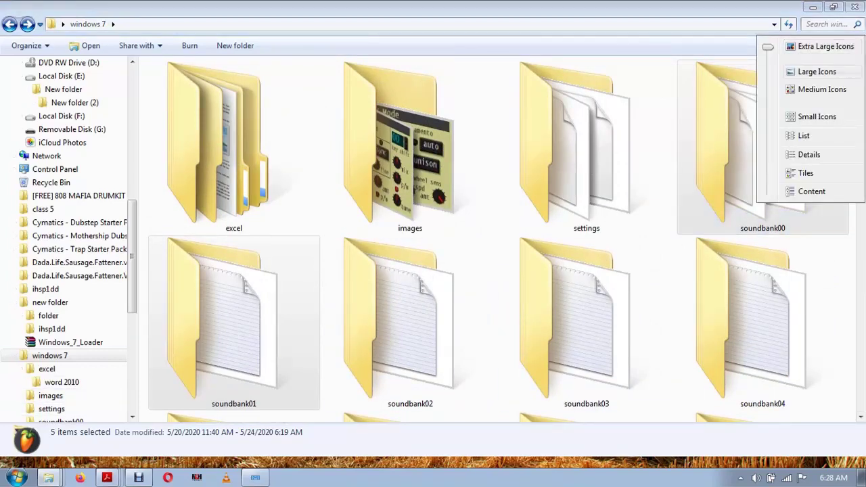
left_click(817, 71)
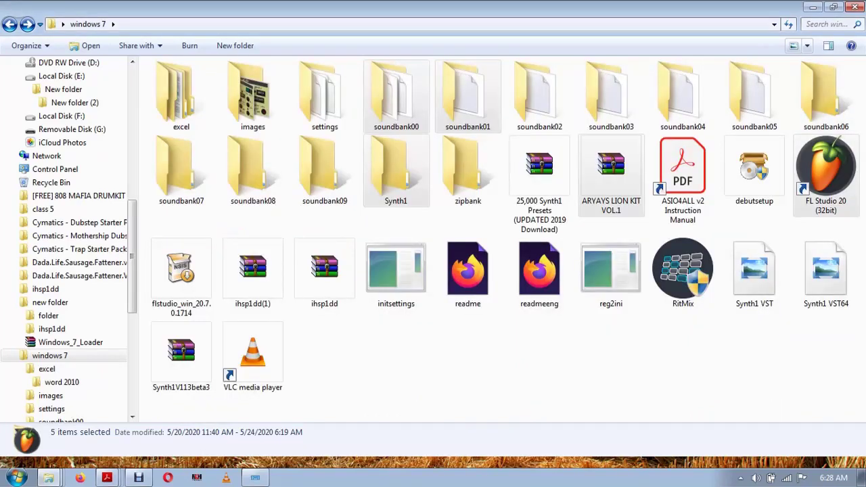
left_click(807, 45)
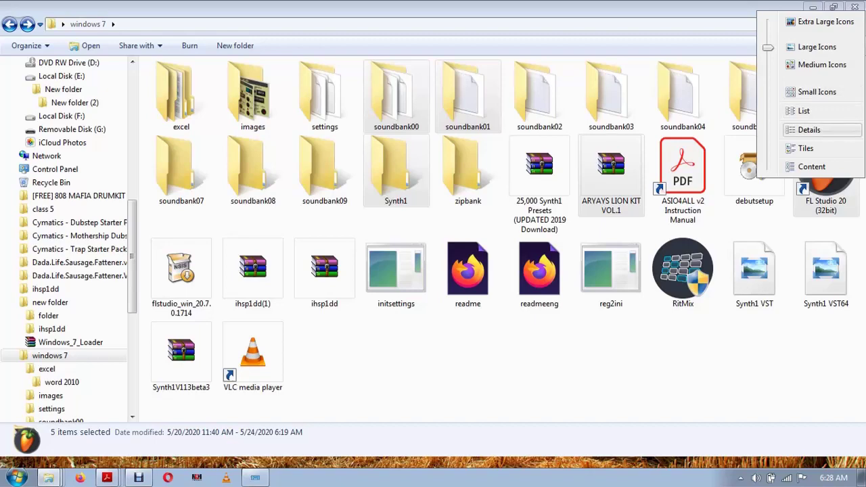
left_click(809, 129)
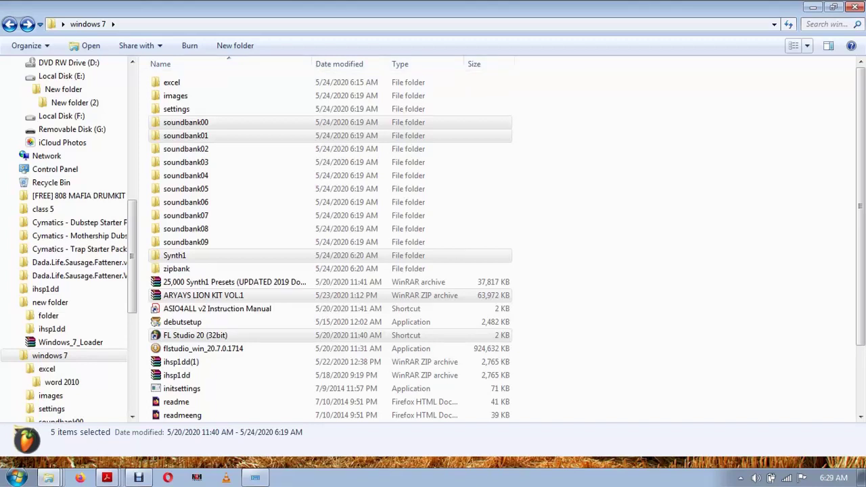
View the columns available for the "windows 7" folder's Details view, leave them as they are, and clear the item selection.
right_click(541, 63)
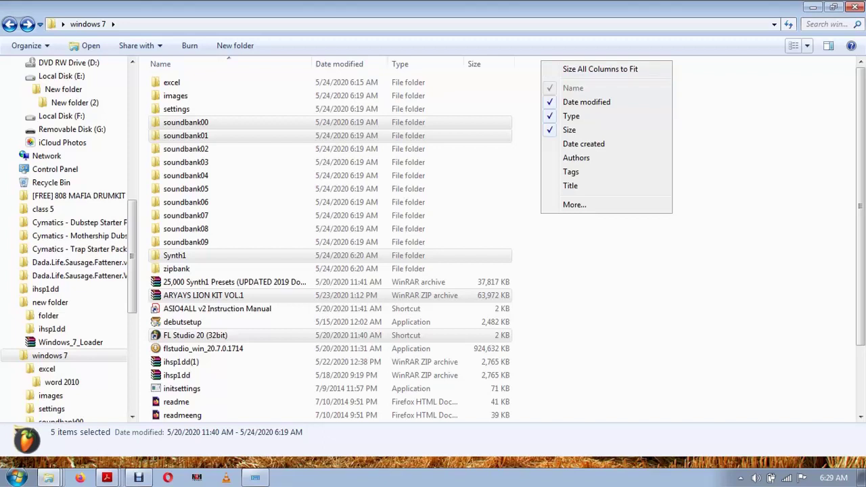
key("Escape")
left_click(609, 115)
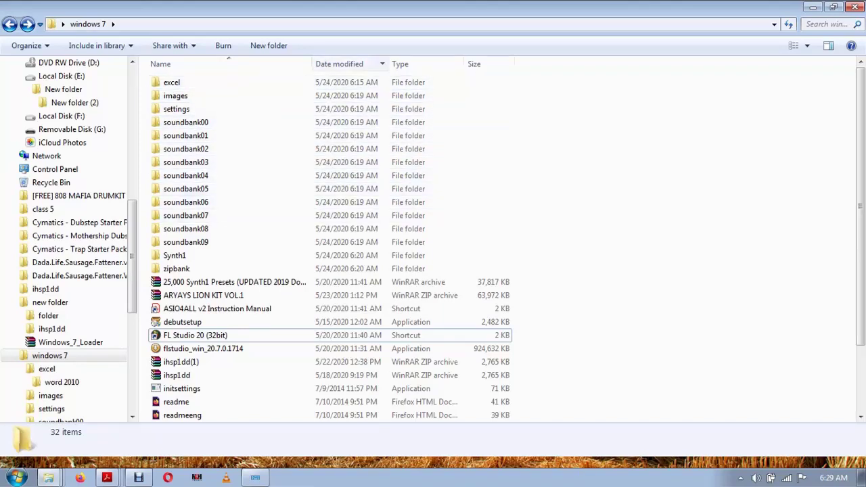
Sort the "windows 7" folder's items by date modified, newest first, and from there by size, ending with the largest first.
left_click(345, 64)
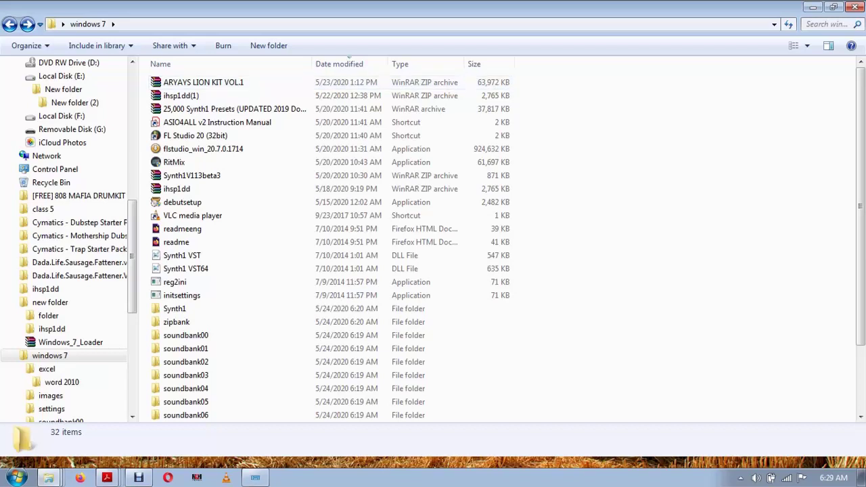
left_click(486, 63)
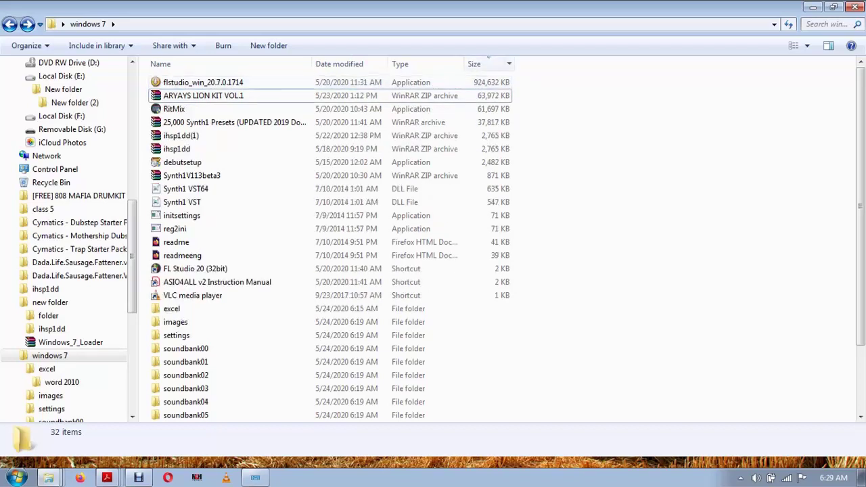
left_click(486, 63)
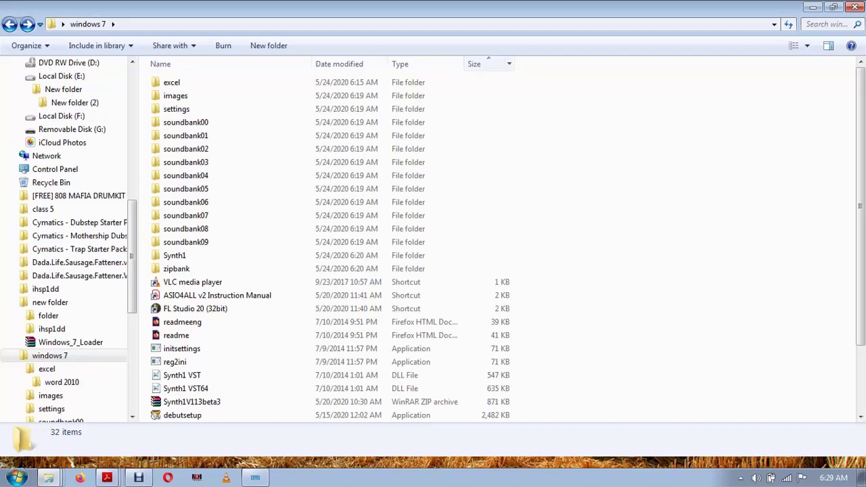
left_click(486, 64)
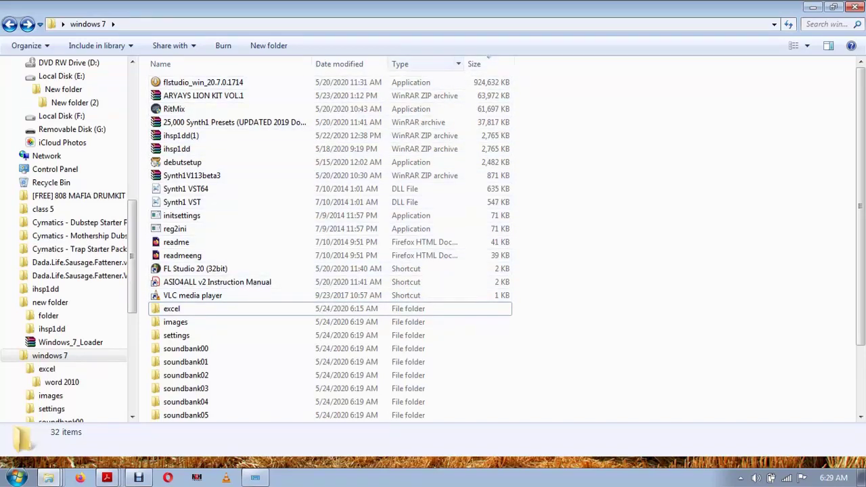
Sort the "windows 7" folder's items by type in ascending order and change the view to Small Icons.
left_click(413, 64)
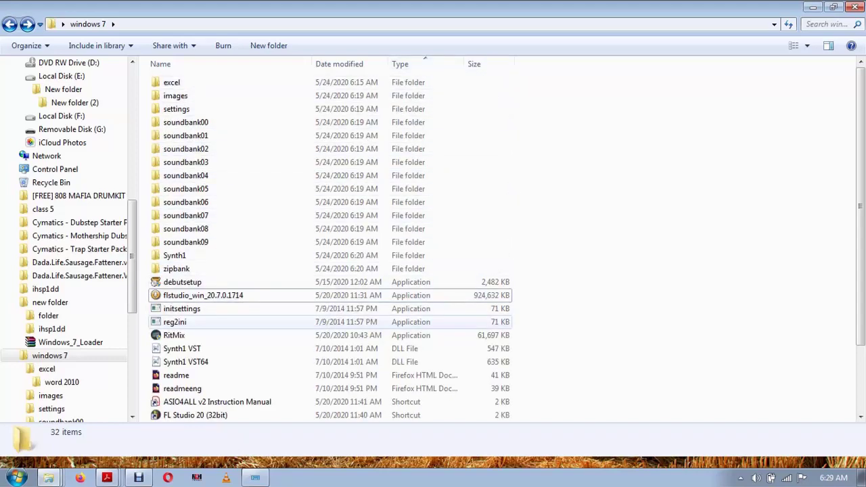
scroll(271, 322, "down", 2)
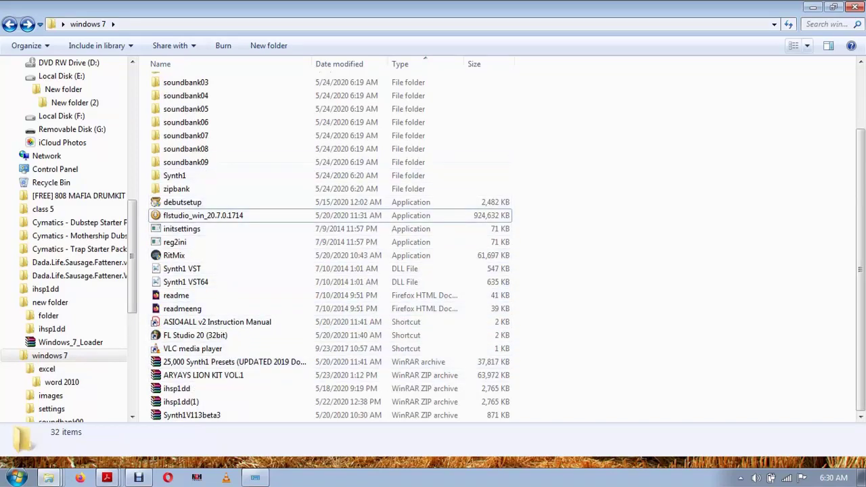
left_click(807, 45)
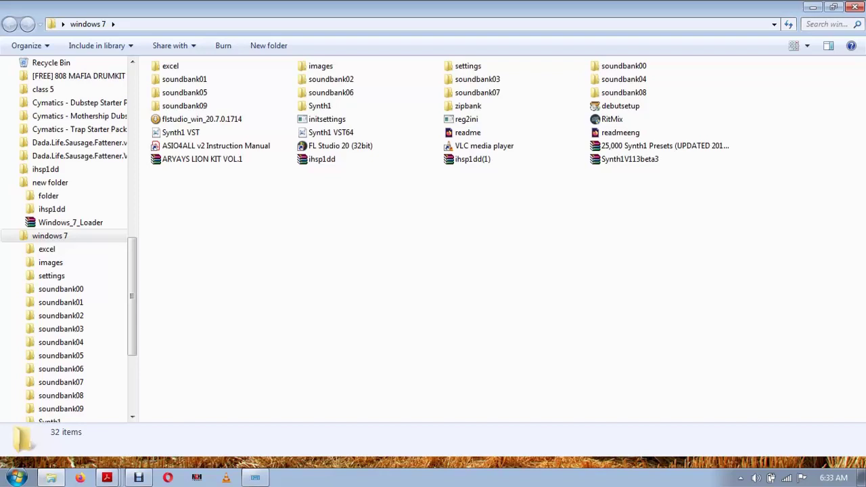
Group the "windows 7" folder's items by Type and from there by Size.
right_click(614, 236)
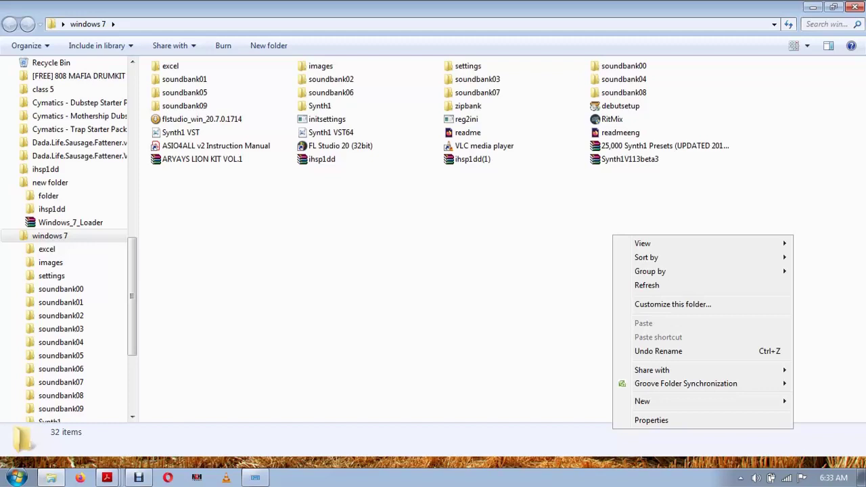
mouse_move(647, 257)
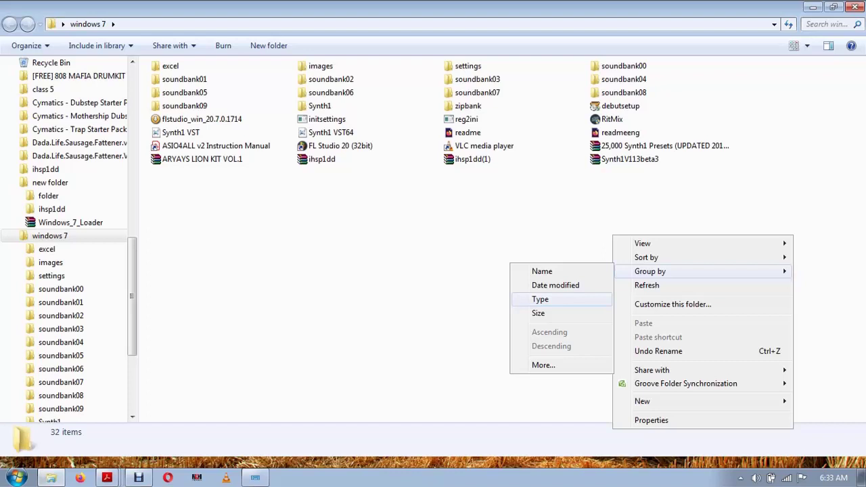
key("Return")
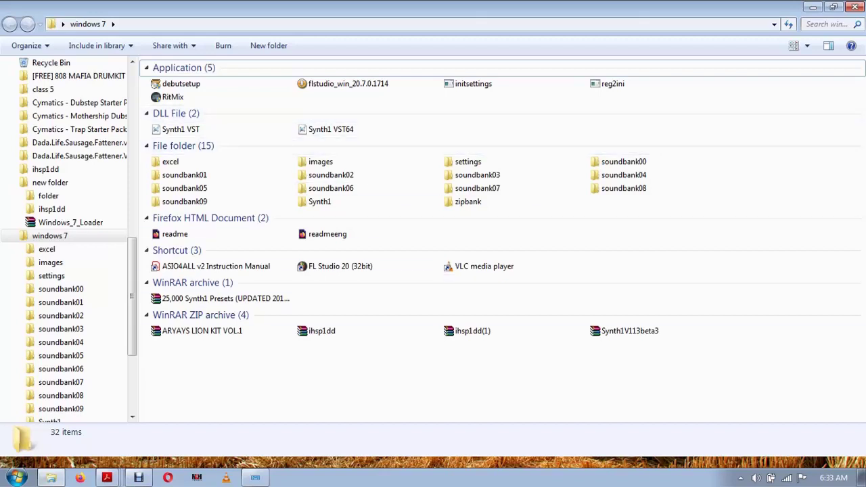
right_click(685, 155)
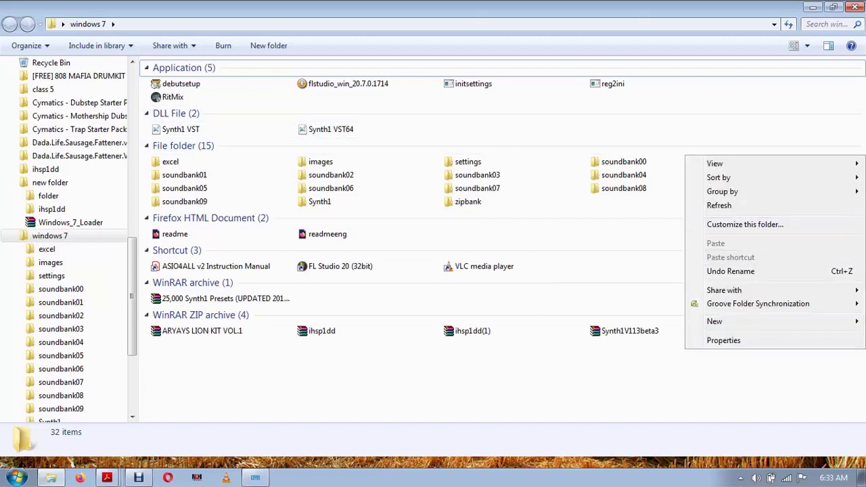
mouse_move(722, 192)
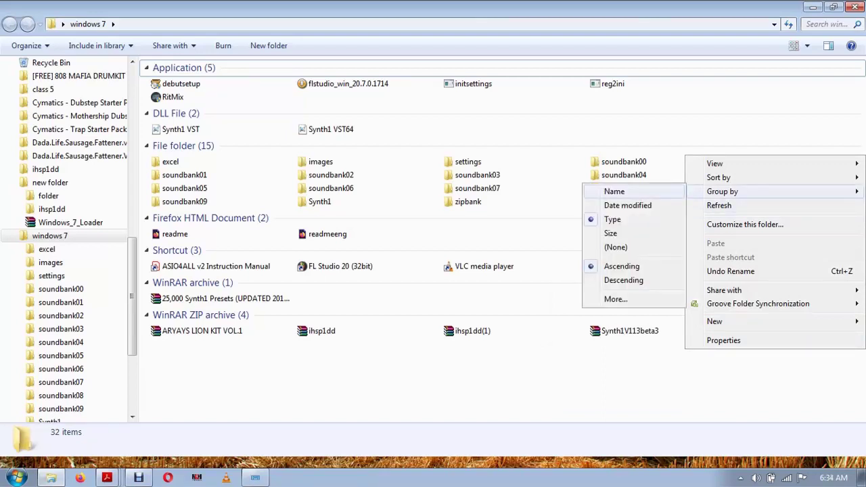
left_click(612, 233)
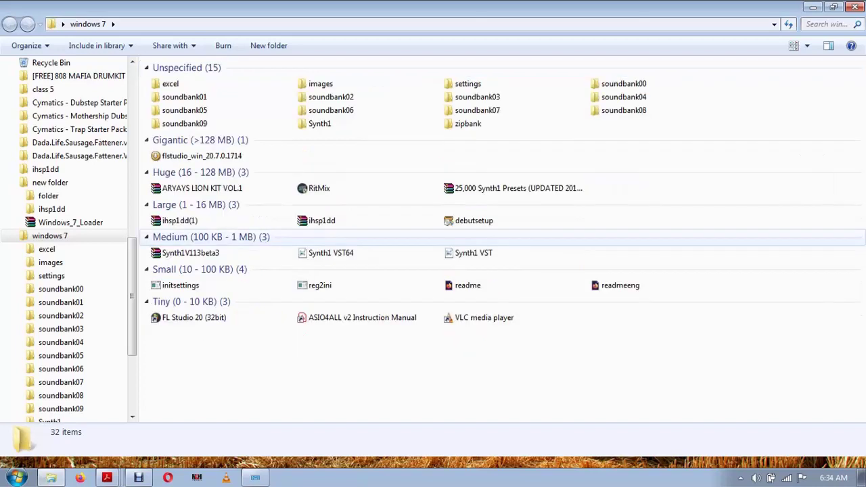